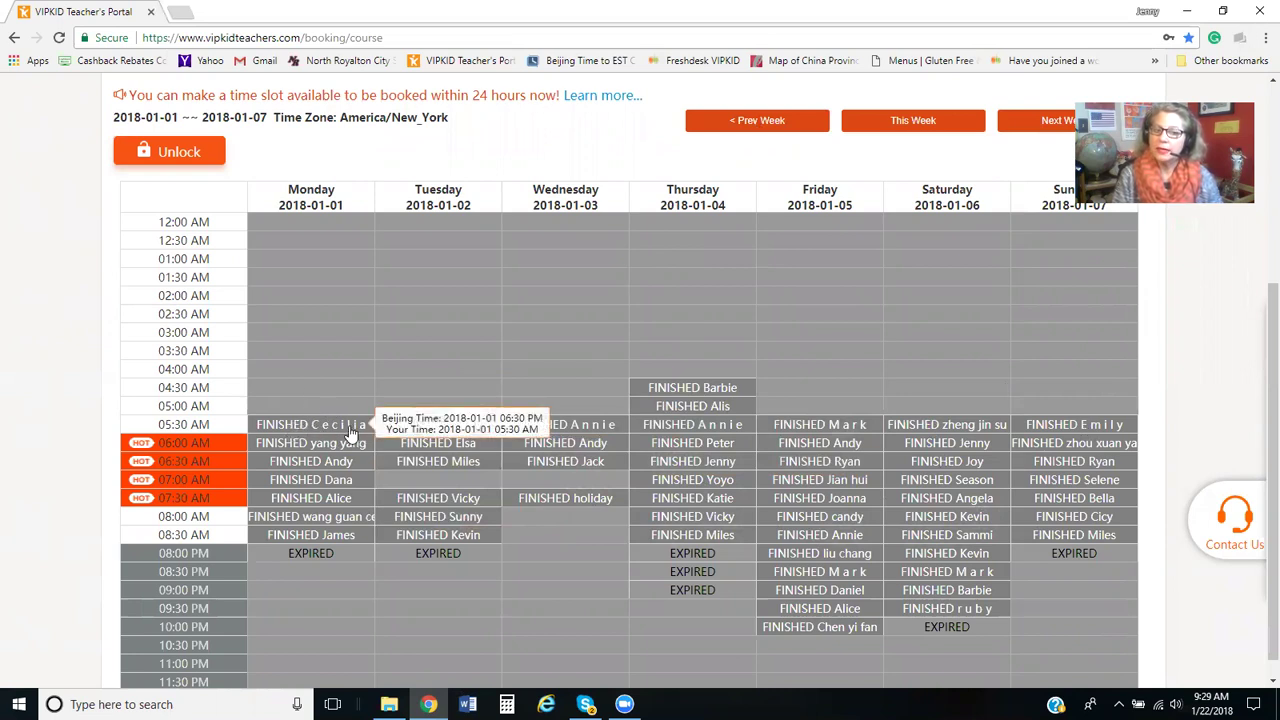
Compare the Beijing and local times of the Thursday early-morning and Monday 08:00 PM slots in the week of 2018-01-01
{"action": "mouse_move", "coordinate": [652, 424]}
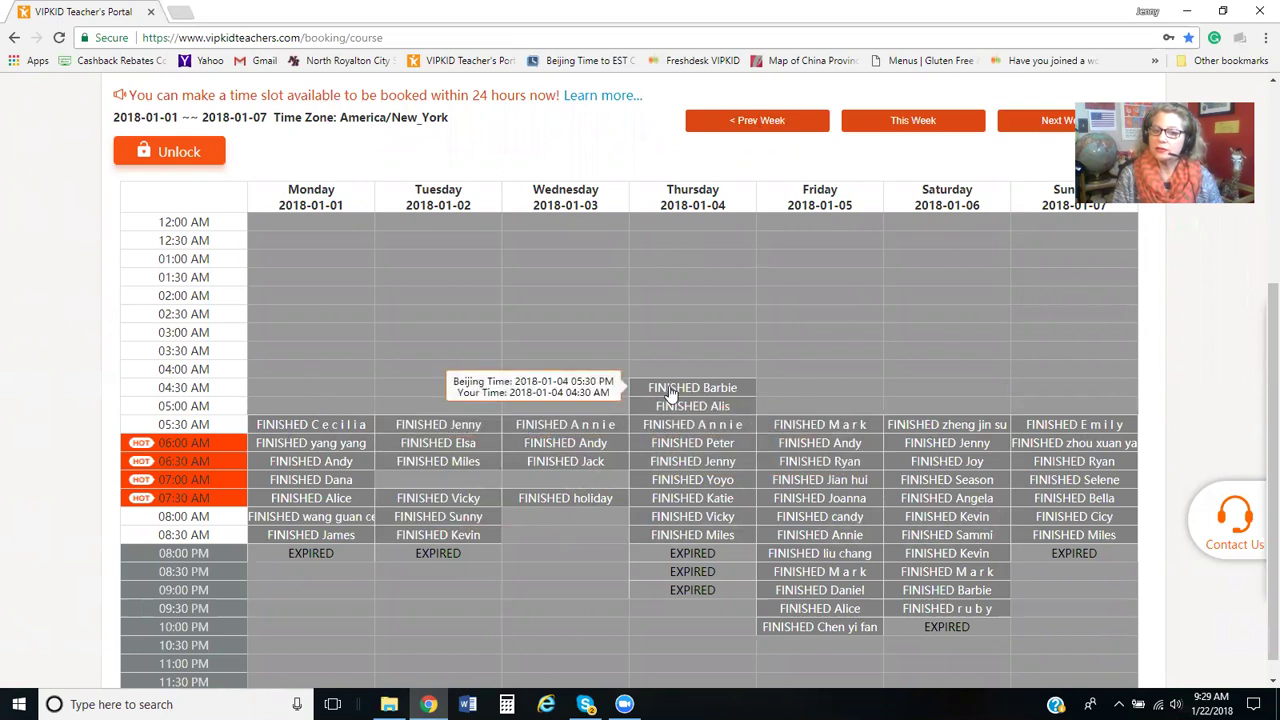
{"action": "mouse_move", "coordinate": [690, 407]}
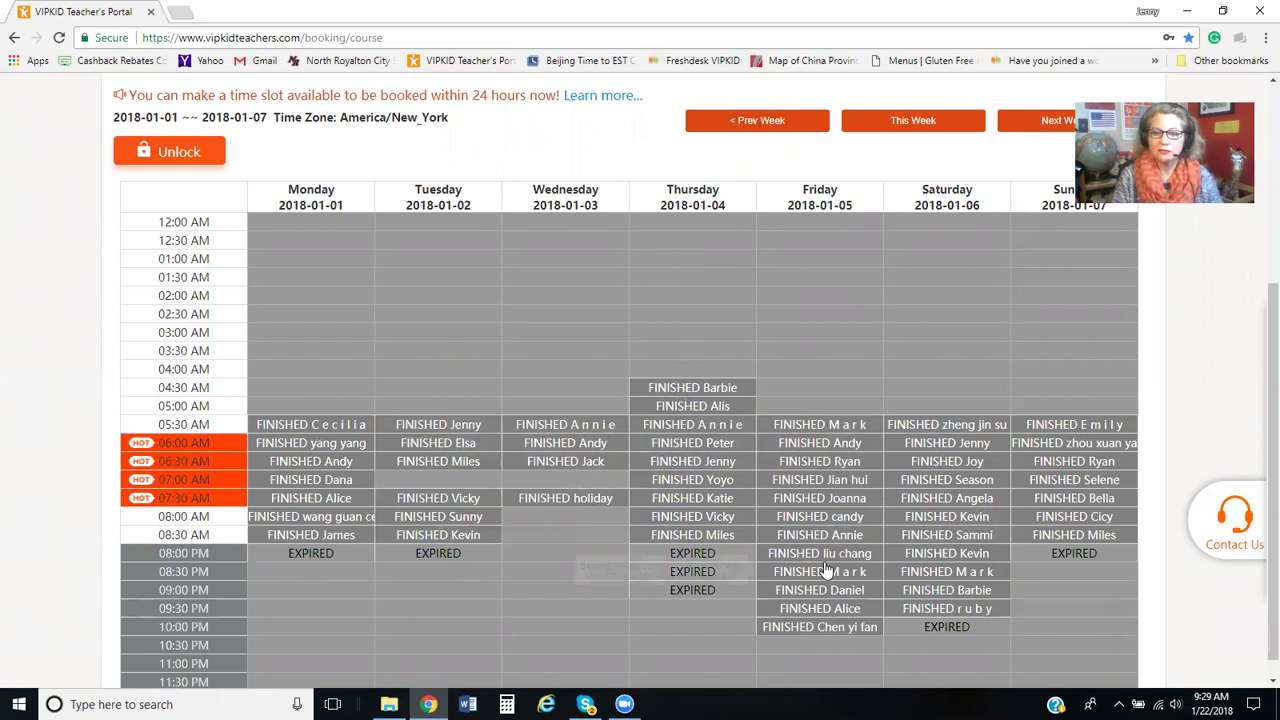
{"action": "mouse_move", "coordinate": [731, 466]}
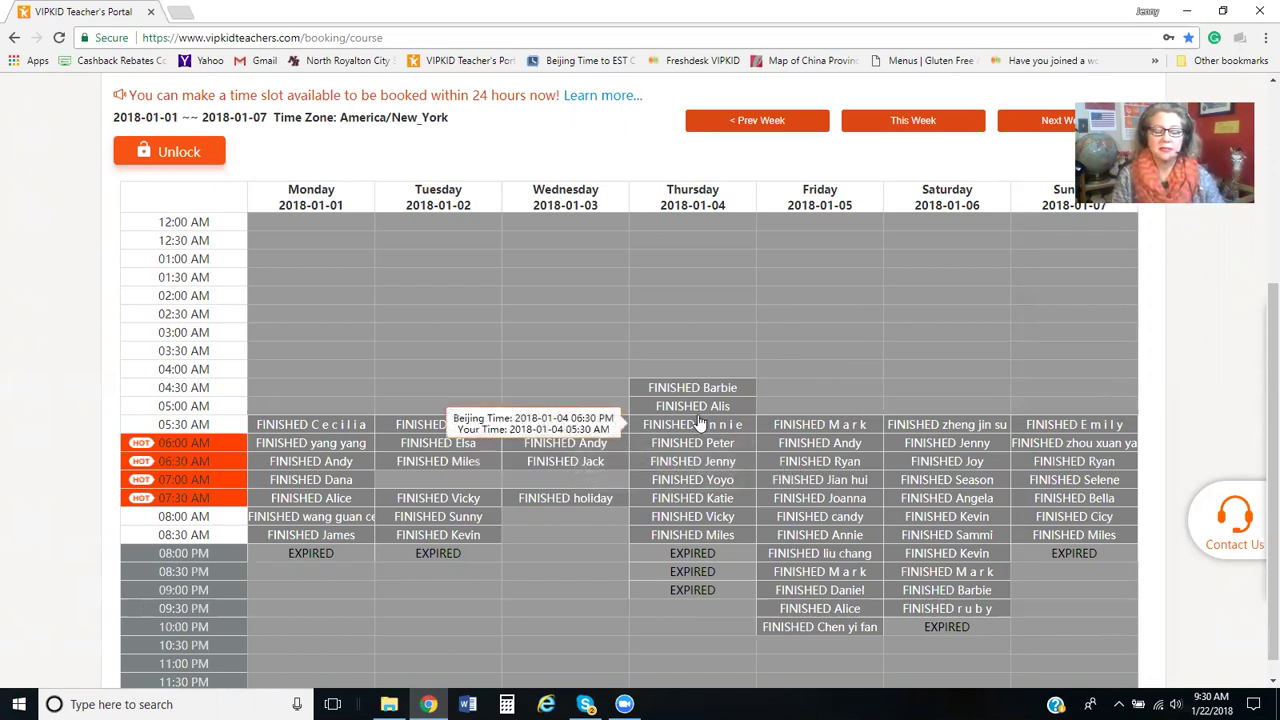
{"action": "mouse_move", "coordinate": [308, 565]}
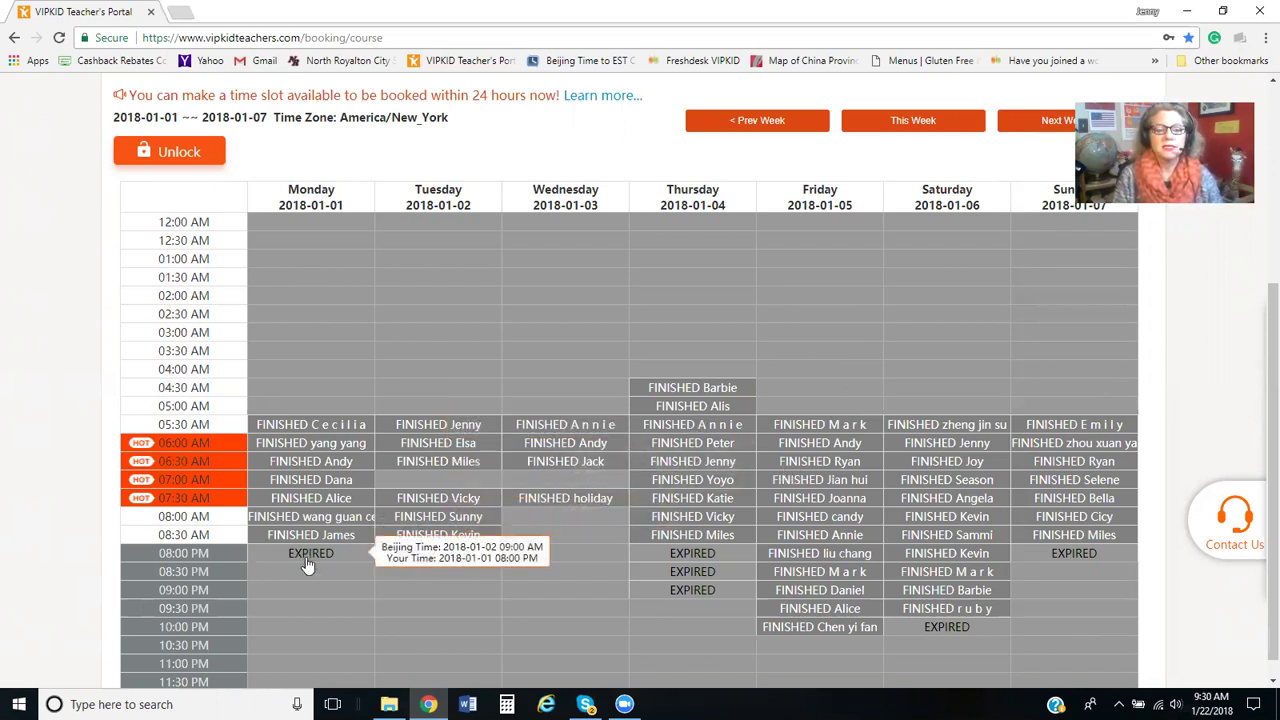
{"action": "mouse_move", "coordinate": [308, 516]}
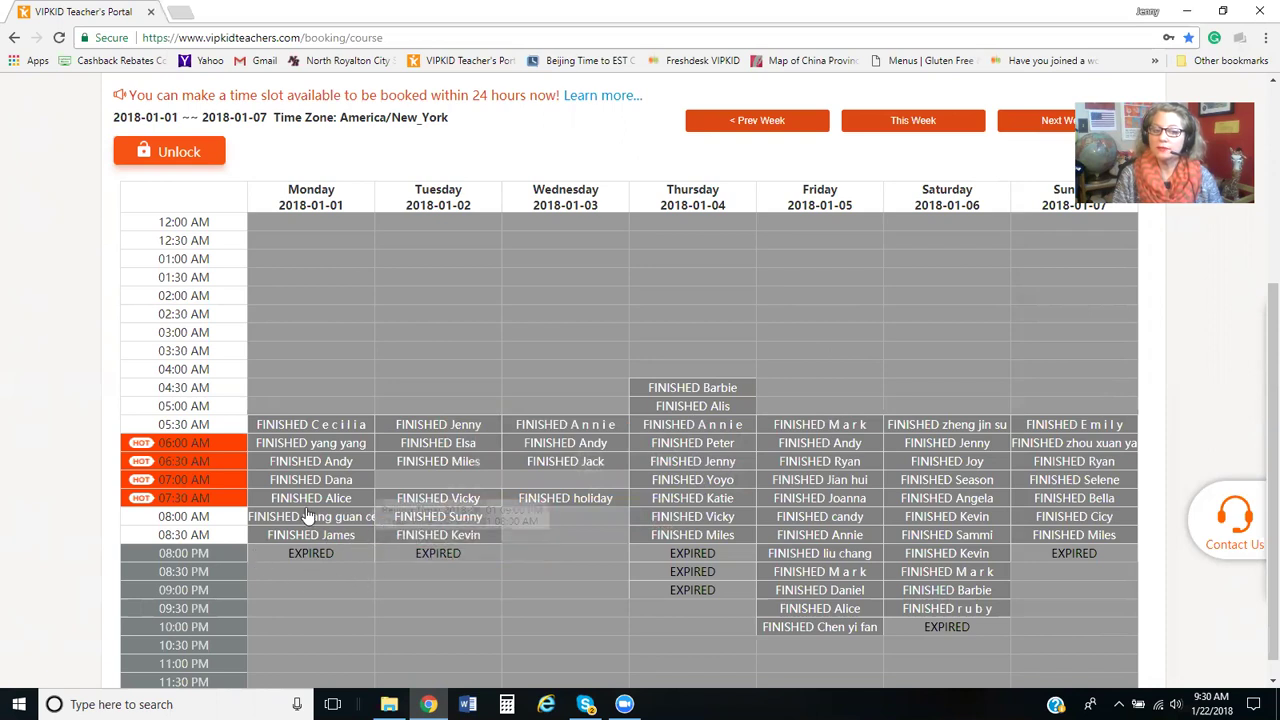
Highlight Monday's expired 08:00 PM slot and check its Beijing time equivalent
{"action": "left_click", "coordinate": [362, 578]}
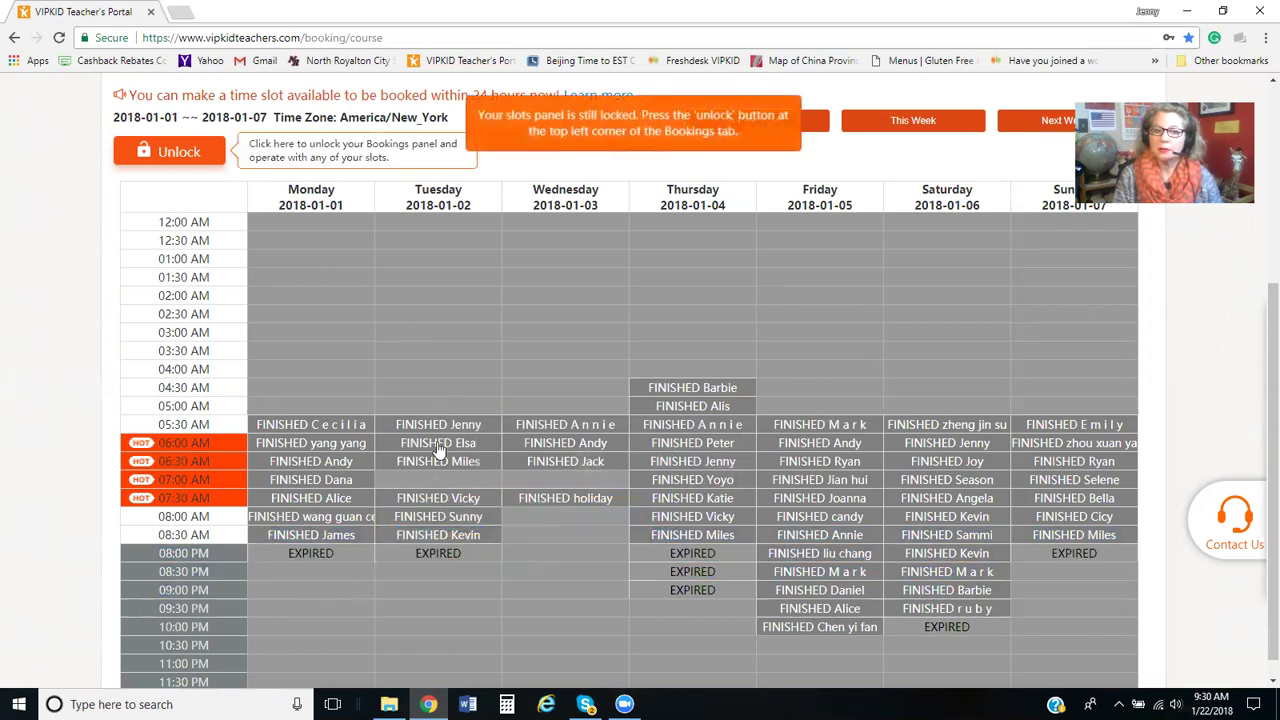
{"action": "double_click", "coordinate": [305, 557]}
{"action": "mouse_move", "coordinate": [456, 558]}
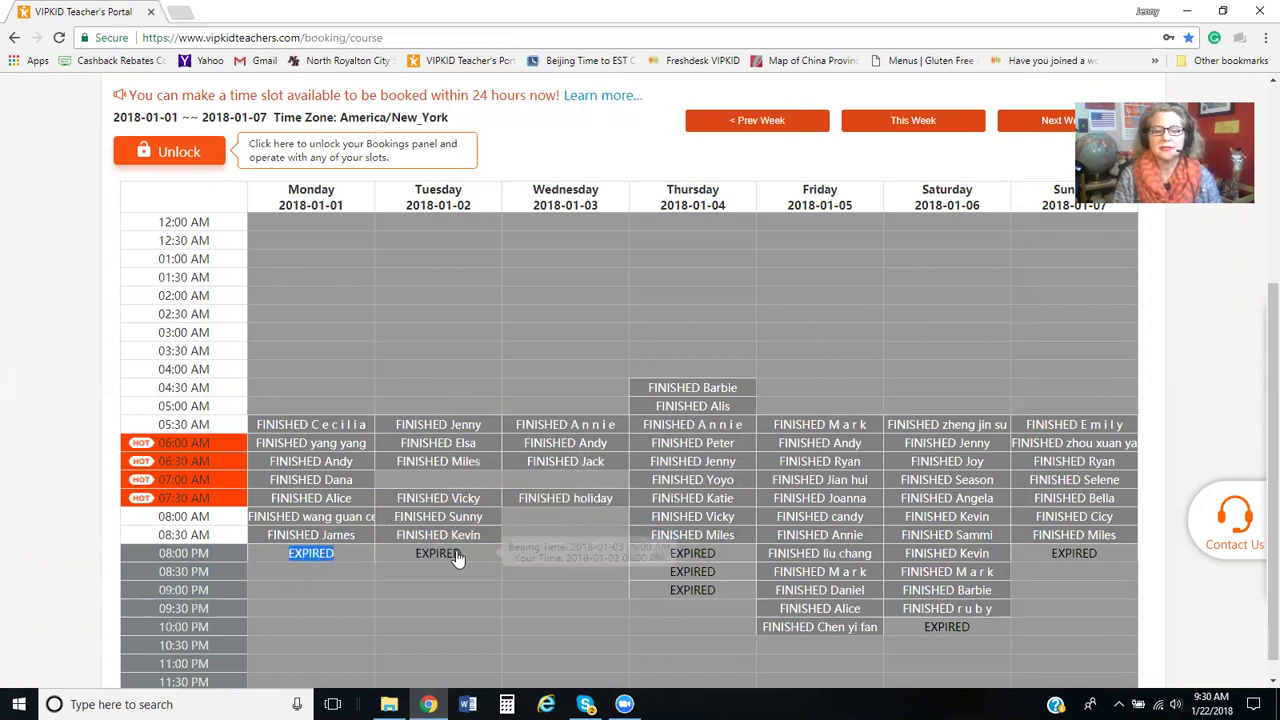
{"action": "mouse_move", "coordinate": [356, 561]}
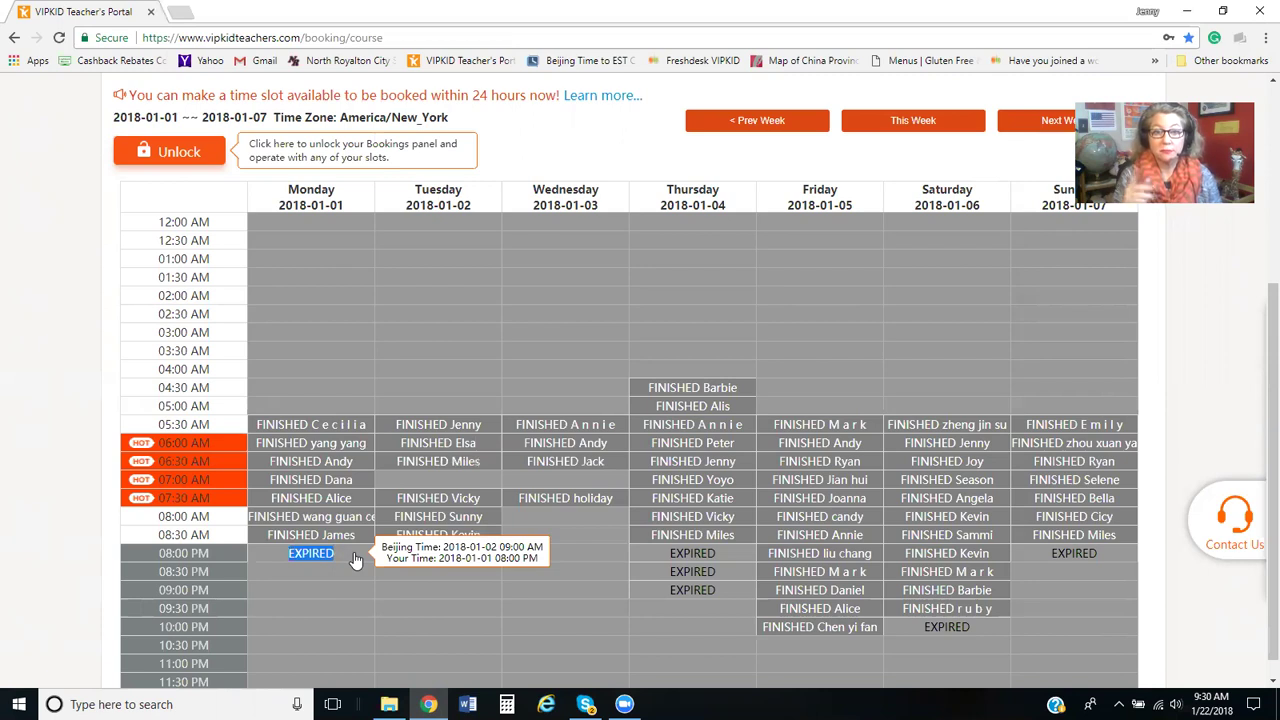
{"action": "left_click", "coordinate": [355, 560]}
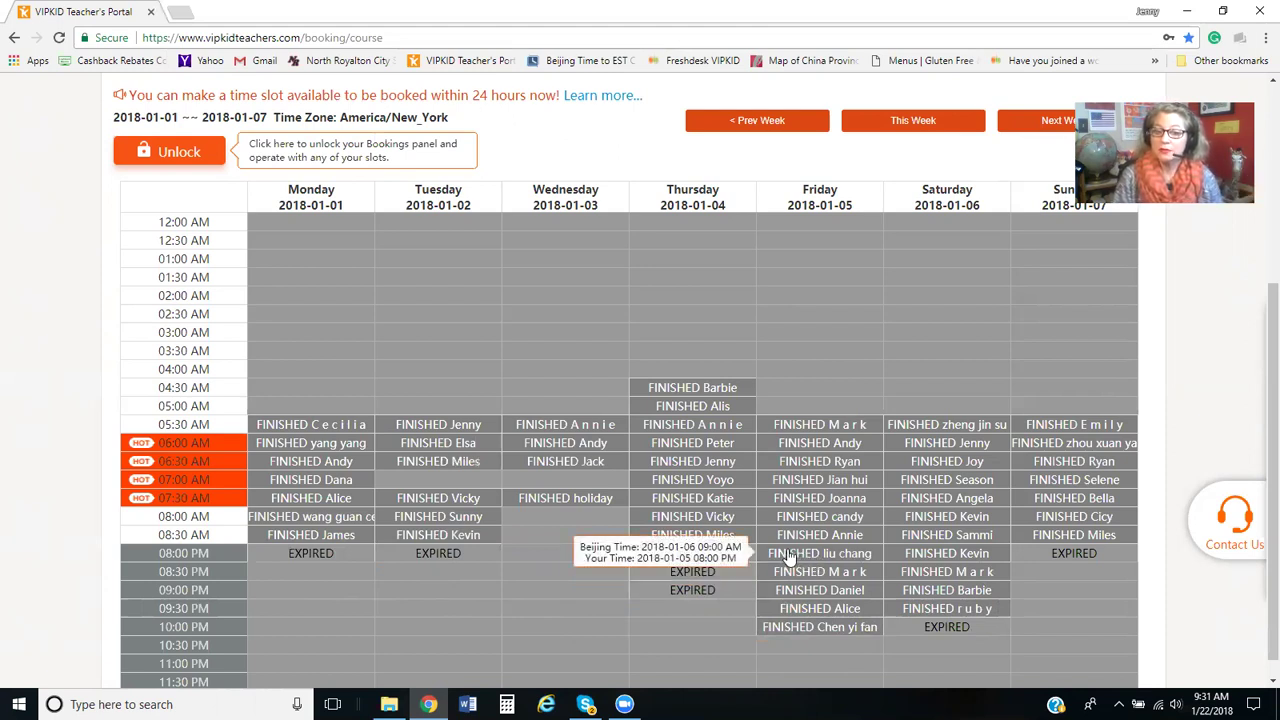
Highlight the evening slots from Friday 08:00 PM down to Friday 10:00 PM and check Thursday's 09:00 PM slot time
{"action": "left_click_drag", "start_coordinate": [788, 553], "coordinate": [871, 555]}
{"action": "left_click_drag", "start_coordinate": [784, 572], "coordinate": [853, 572]}
{"action": "left_click_drag", "start_coordinate": [768, 553], "coordinate": [860, 630]}
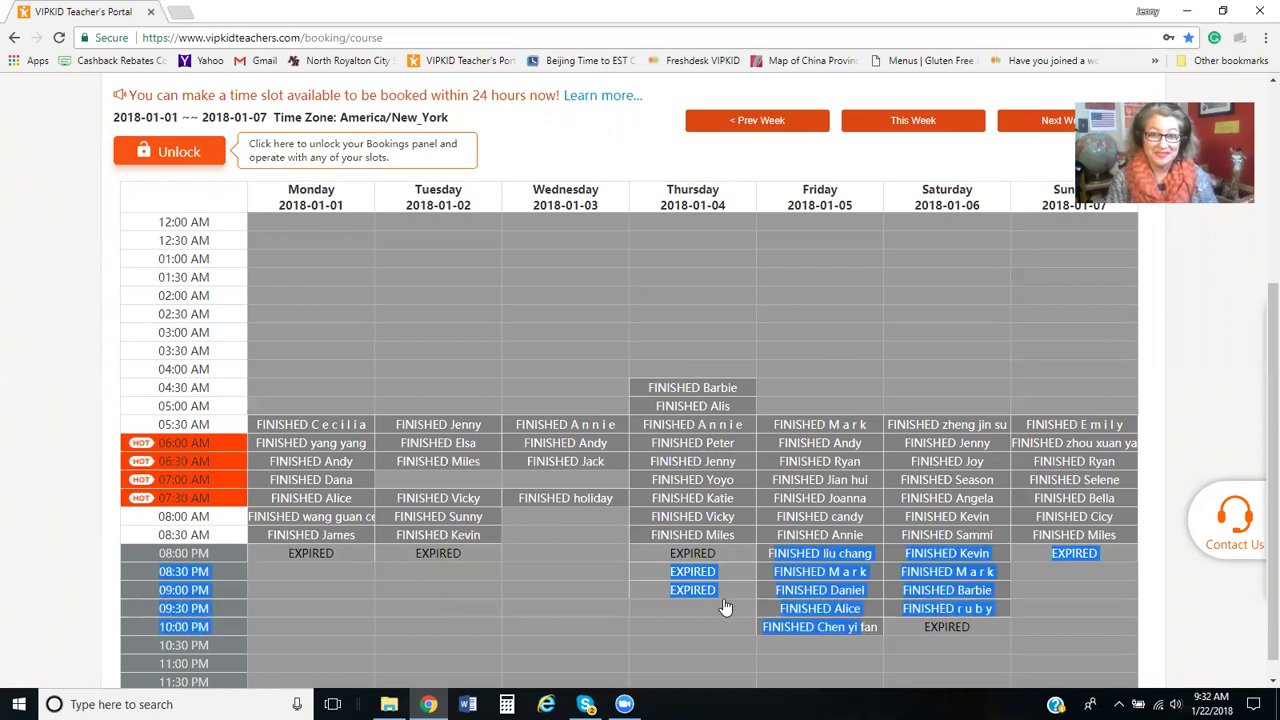
{"action": "mouse_move", "coordinate": [717, 591]}
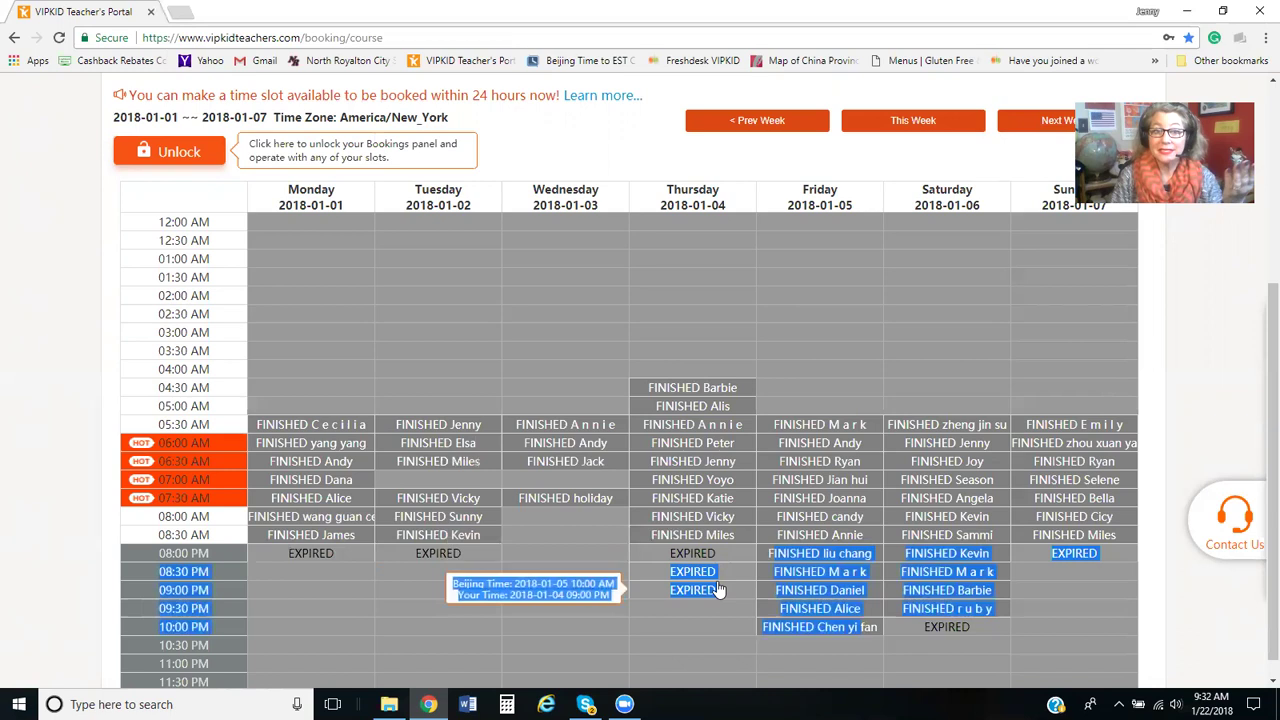
{"action": "mouse_move", "coordinate": [808, 587]}
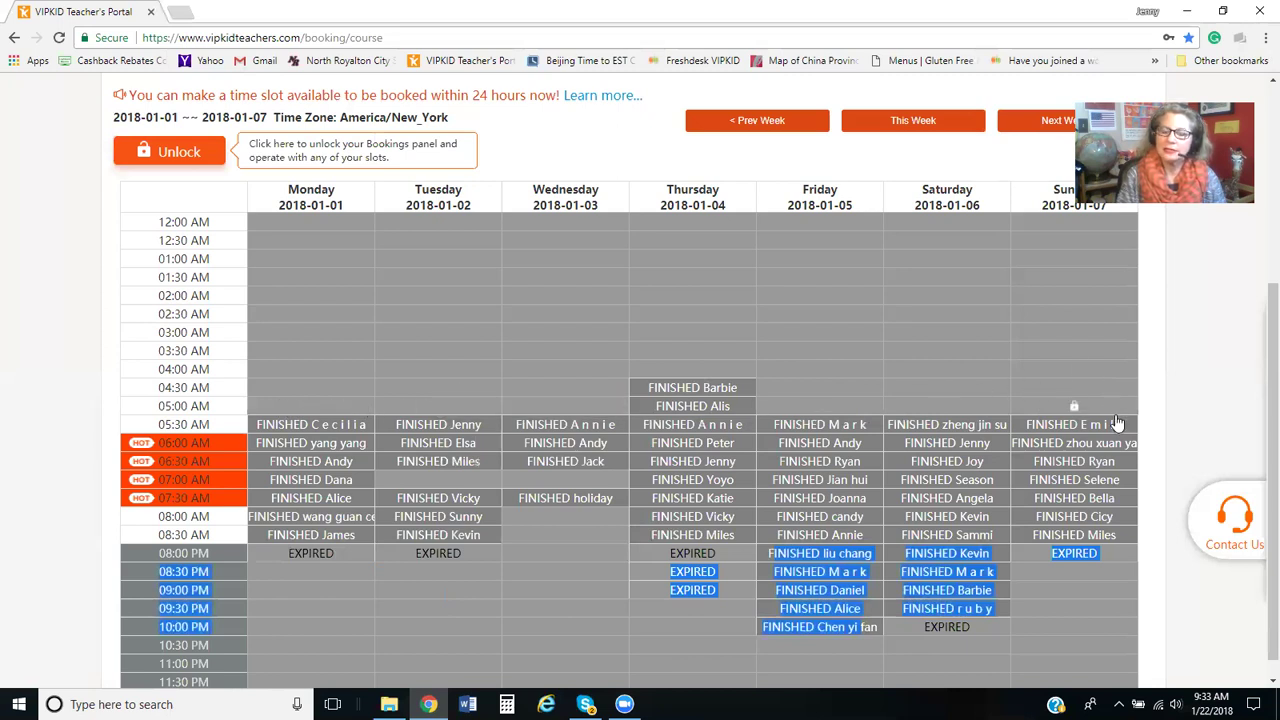
Highlight Thursday's finished 04:30 AM and 05:00 AM classes, followed by the 08:00 PM row from Monday to Sunday
{"action": "mouse_move", "coordinate": [1117, 423]}
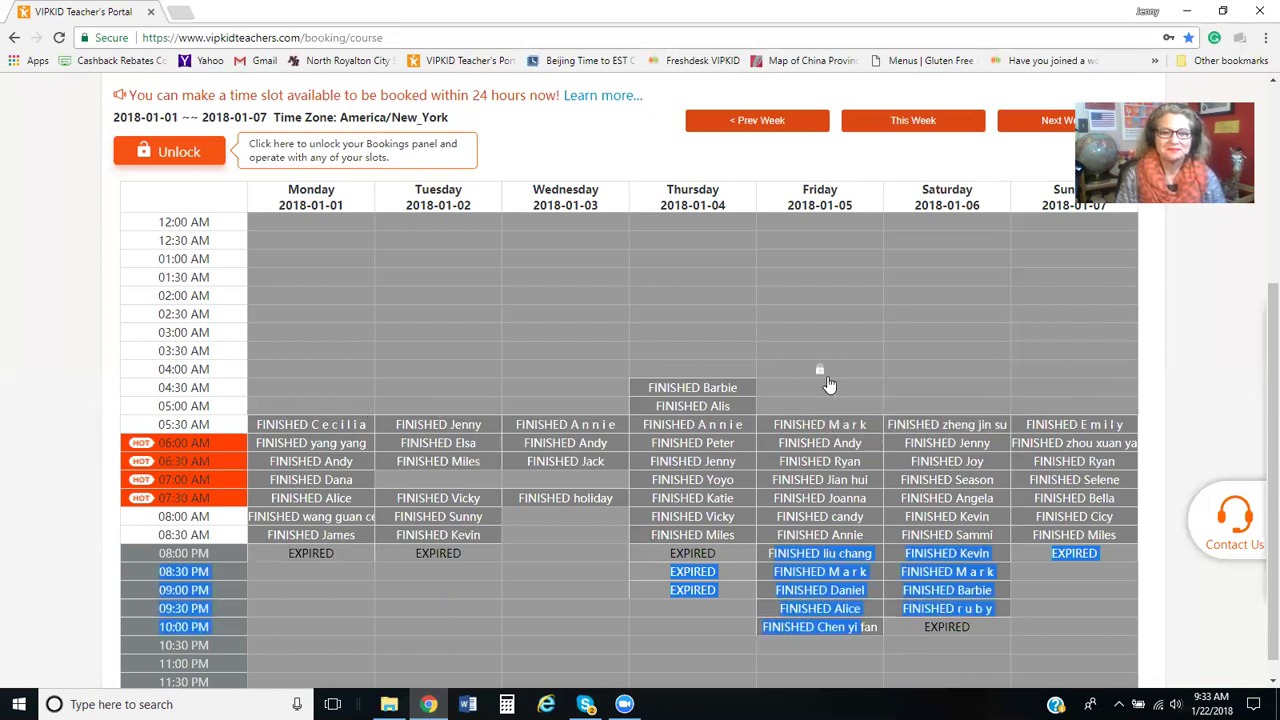
{"action": "mouse_move", "coordinate": [733, 391]}
{"action": "left_click_drag", "start_coordinate": [733, 391], "coordinate": [652, 391]}
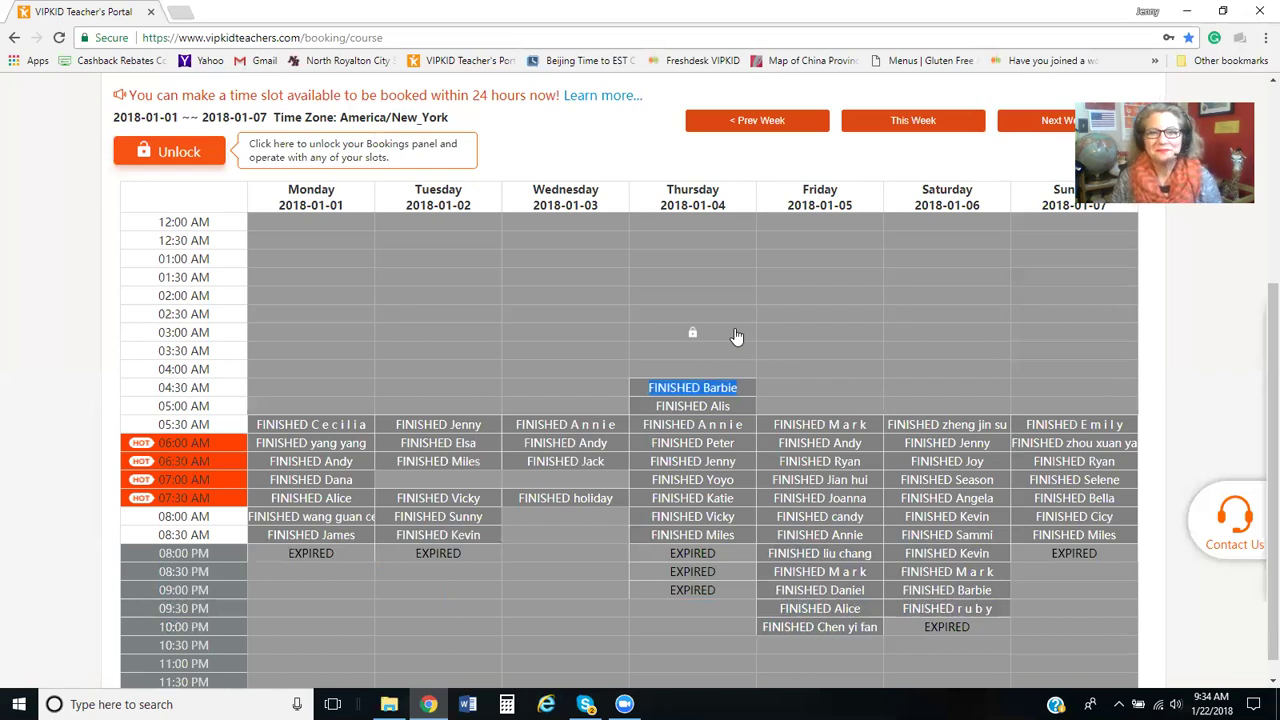
{"action": "mouse_move", "coordinate": [742, 388]}
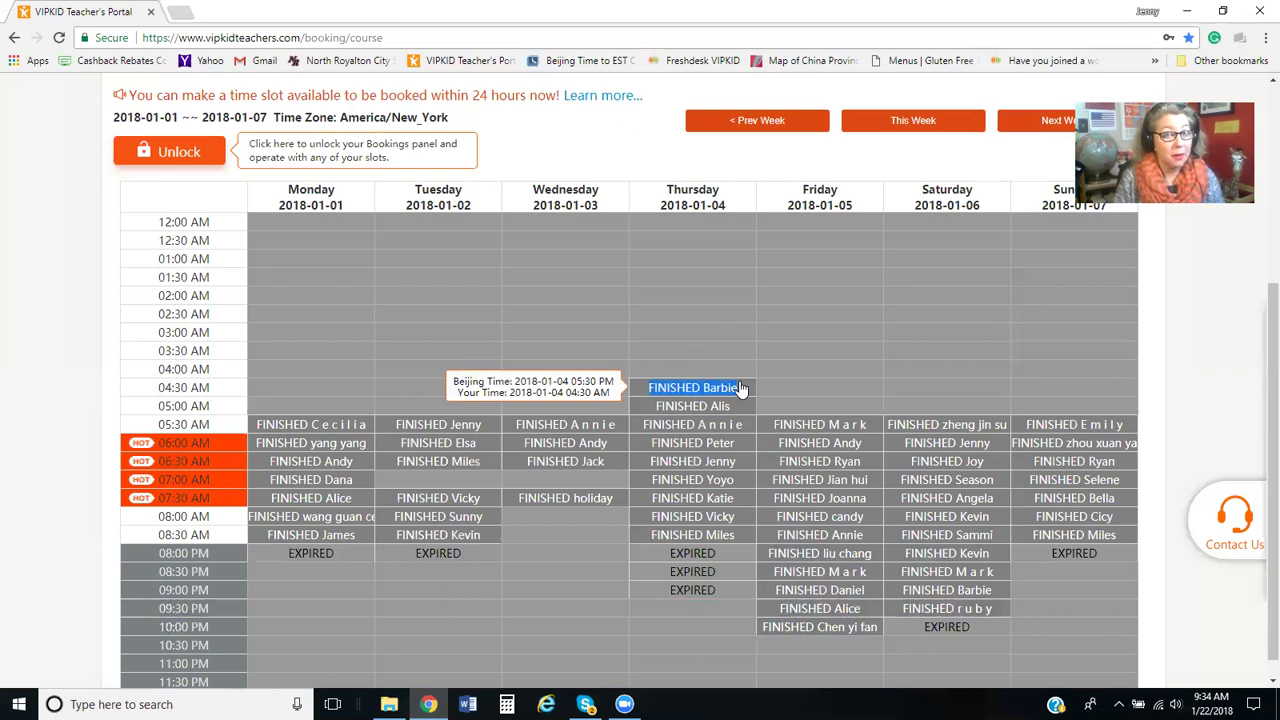
{"action": "left_click", "coordinate": [735, 407]}
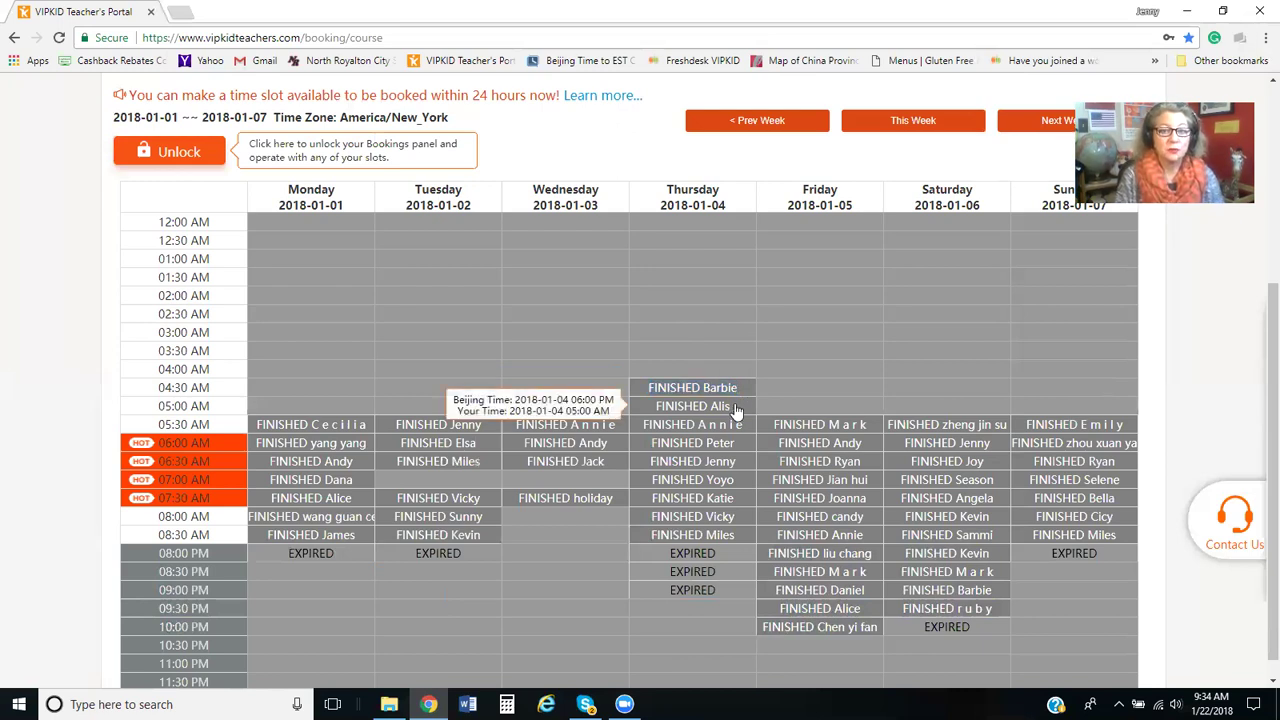
{"action": "left_click_drag", "start_coordinate": [658, 404], "coordinate": [748, 412]}
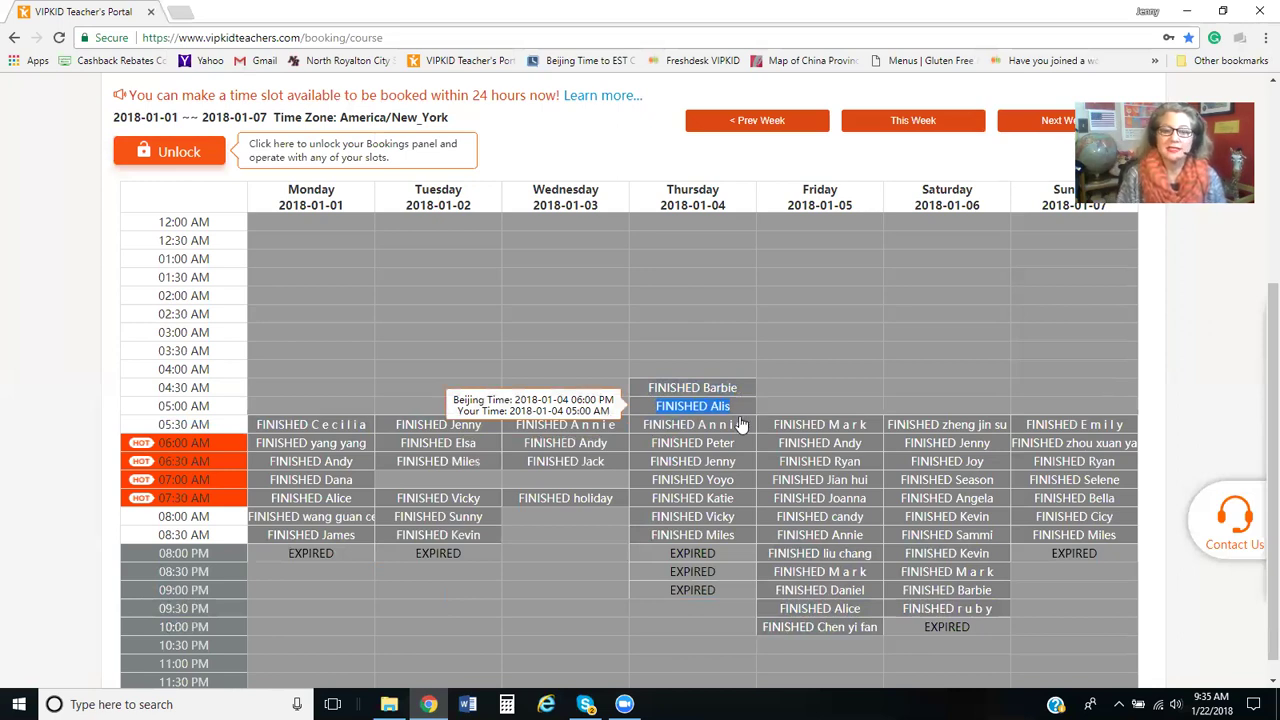
{"action": "left_click", "coordinate": [701, 394]}
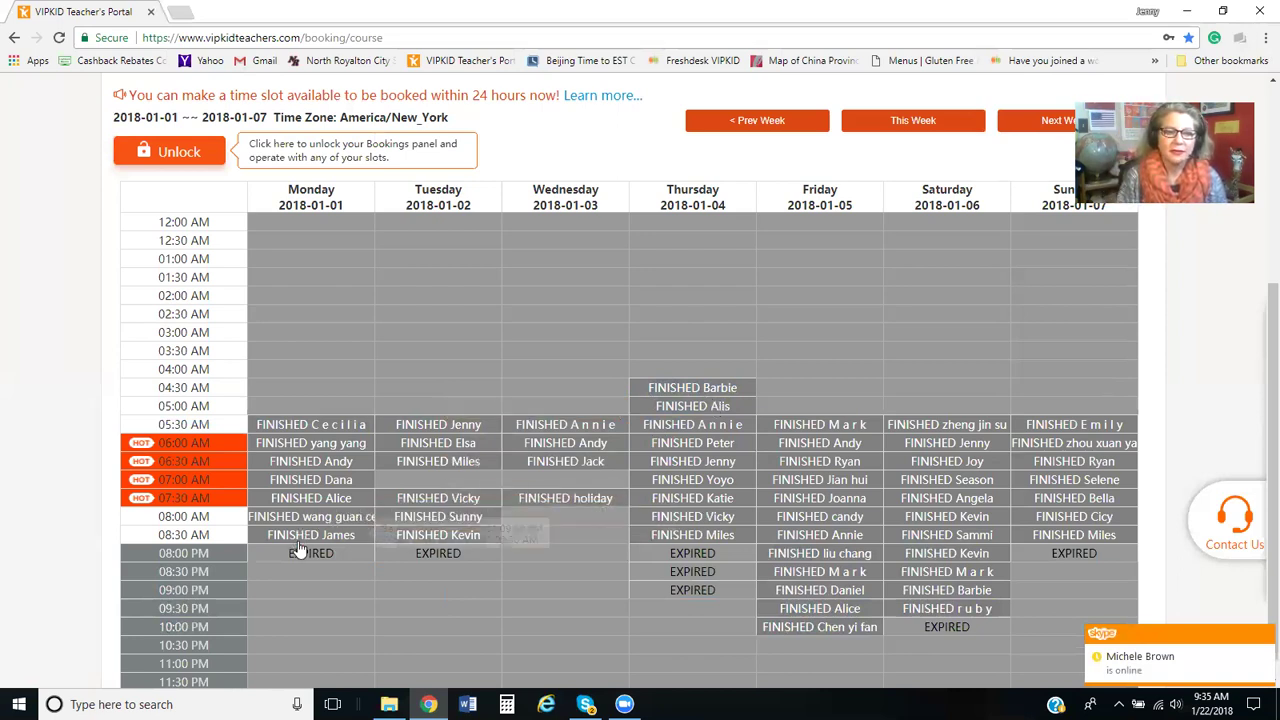
{"action": "left_click_drag", "start_coordinate": [304, 551], "coordinate": [1100, 564]}
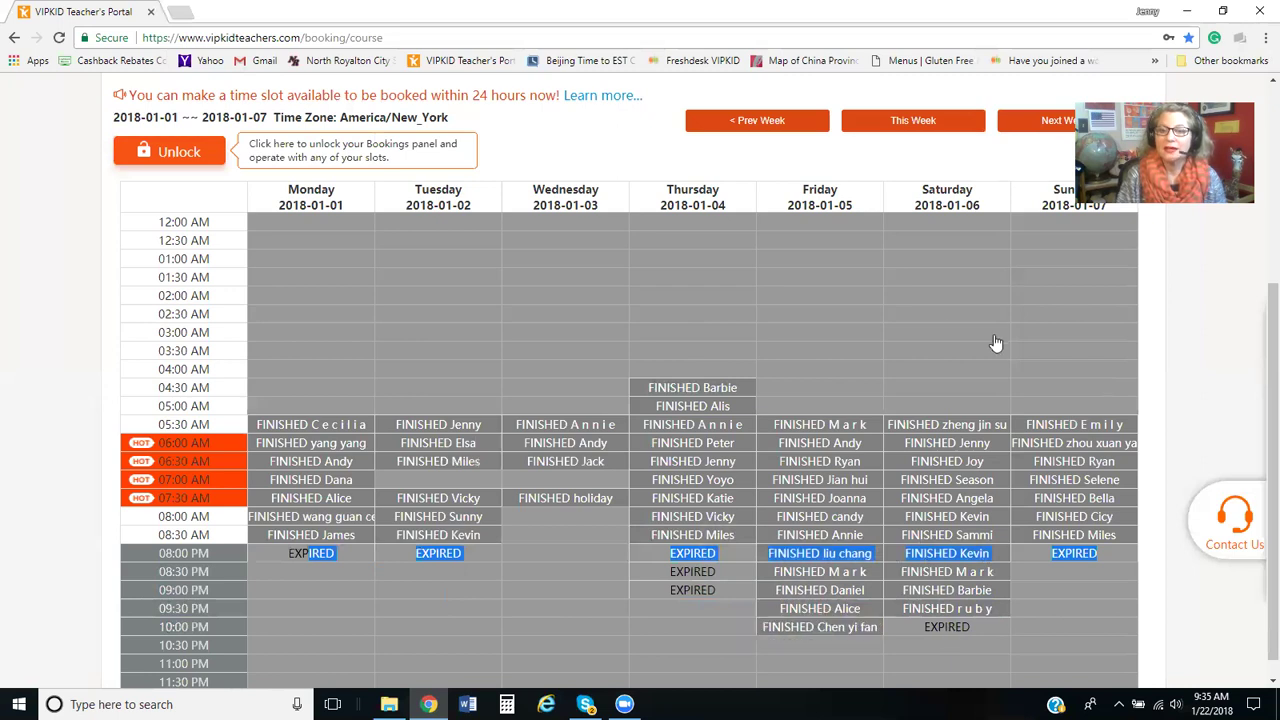
Show the week of 2018-01-08 and highlight the expired 07:00 AM slots and Tuesday's finished 09:00 PM class
{"action": "left_click", "coordinate": [1033, 125]}
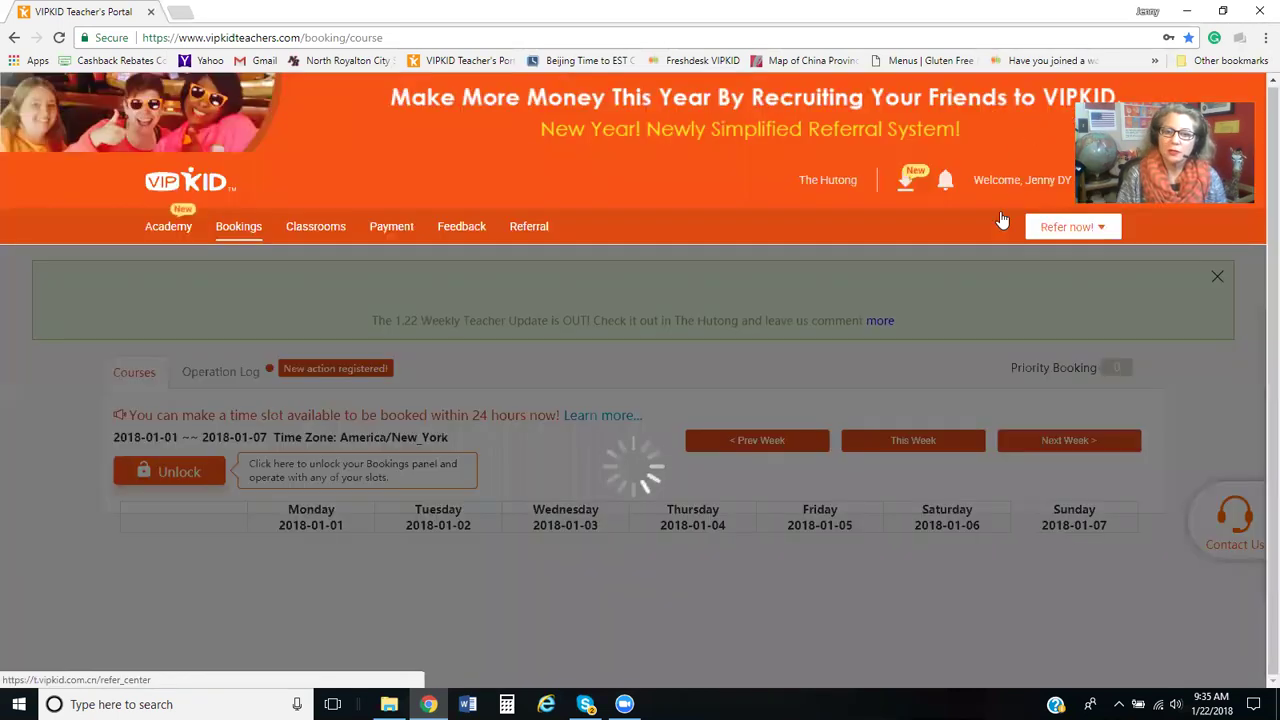
{"action": "scroll", "coordinate": [940, 340], "scroll_direction": "down", "scroll_amount": 2}
{"action": "scroll", "coordinate": [925, 365], "scroll_direction": "down", "scroll_amount": 1}
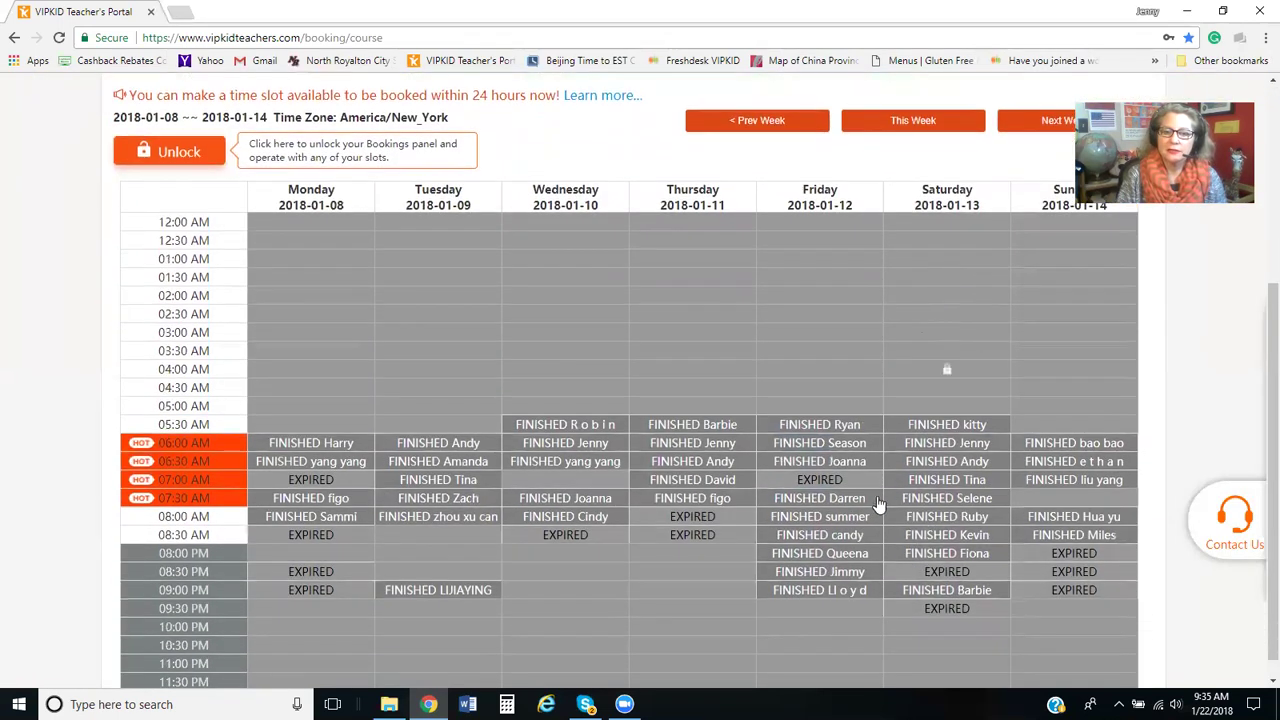
{"action": "triple_click", "coordinate": [312, 485]}
{"action": "left_click_drag", "start_coordinate": [835, 487], "coordinate": [776, 487]}
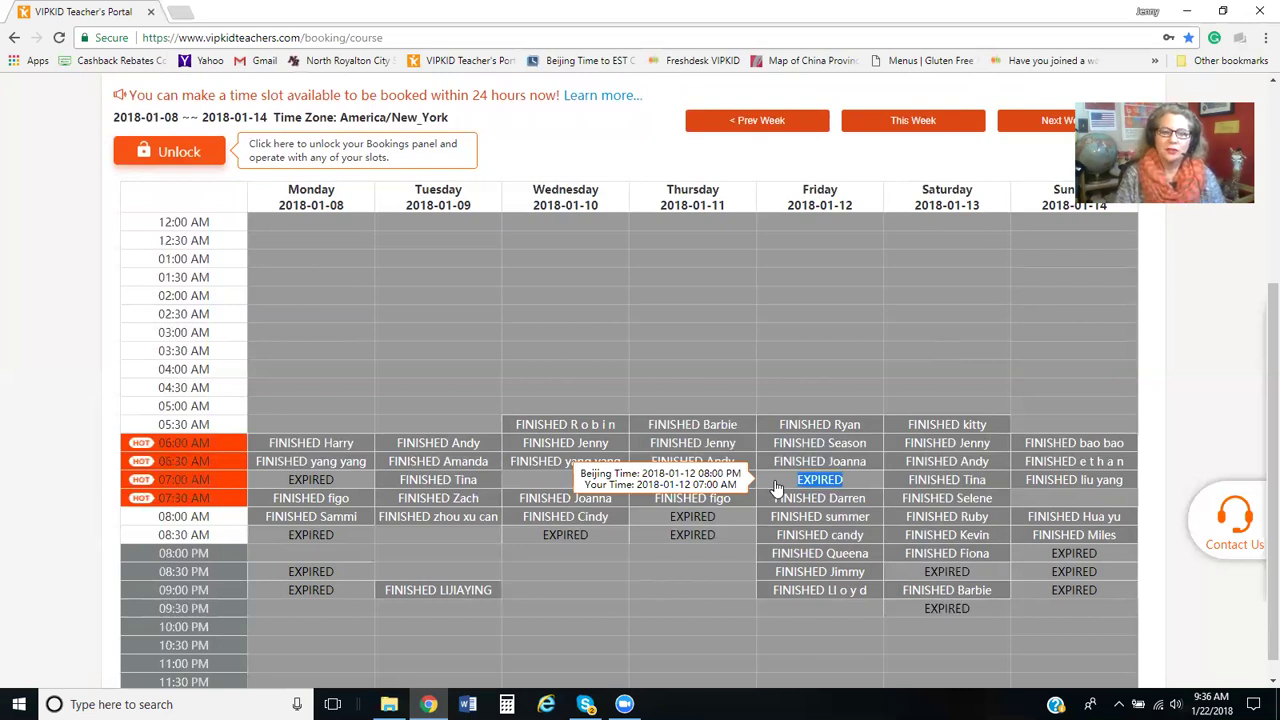
{"action": "left_click", "coordinate": [496, 593]}
{"action": "left_click_drag", "start_coordinate": [496, 597], "coordinate": [386, 591]}
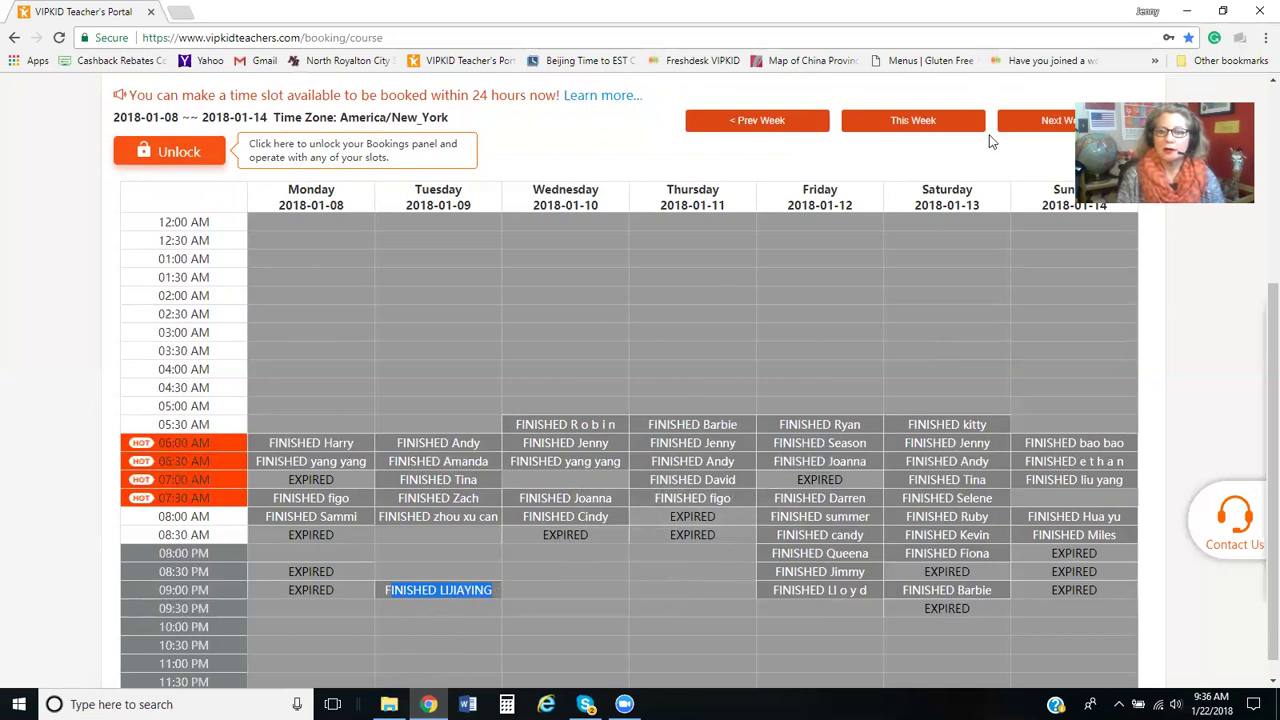
Show the week of 2018-01-15 and highlight its evening slots between 08:30 PM and 10:00 PM
{"action": "left_click", "coordinate": [1030, 133]}
{"action": "scroll", "coordinate": [962, 430], "scroll_direction": "down", "scroll_amount": 3}
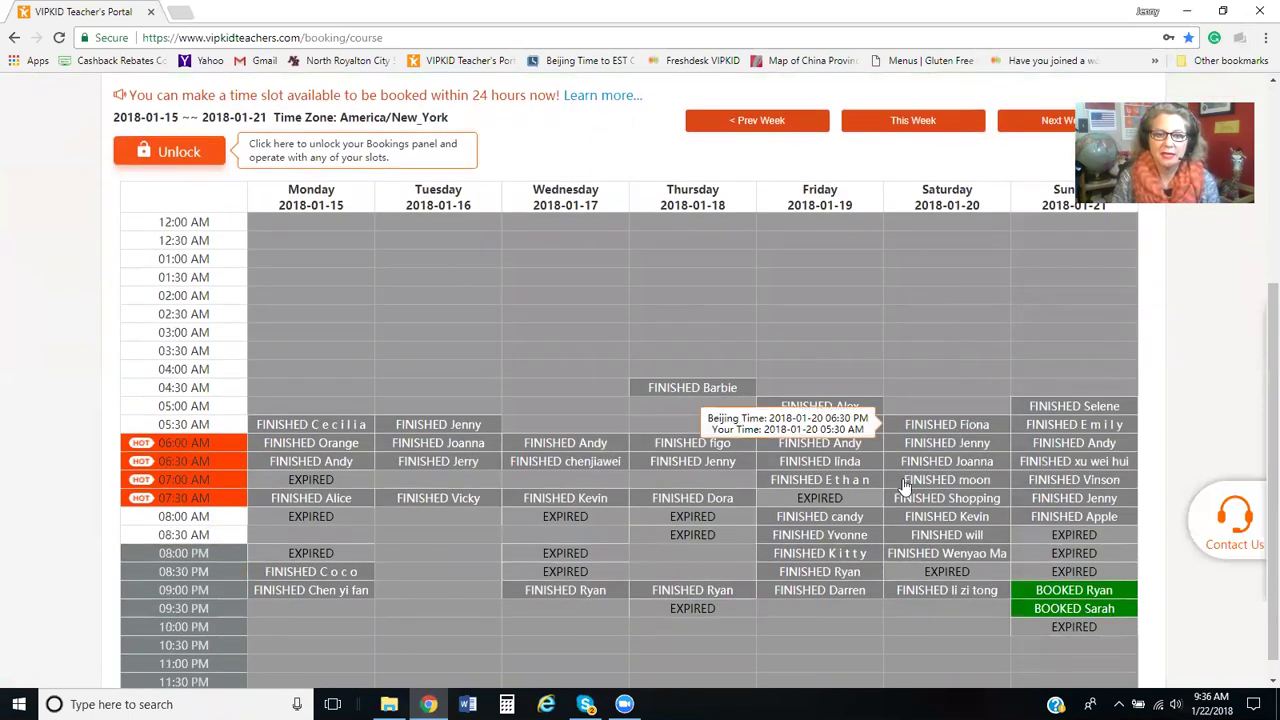
{"action": "left_click_drag", "start_coordinate": [265, 572], "coordinate": [375, 600]}
{"action": "left_click_drag", "start_coordinate": [533, 607], "coordinate": [1138, 632]}
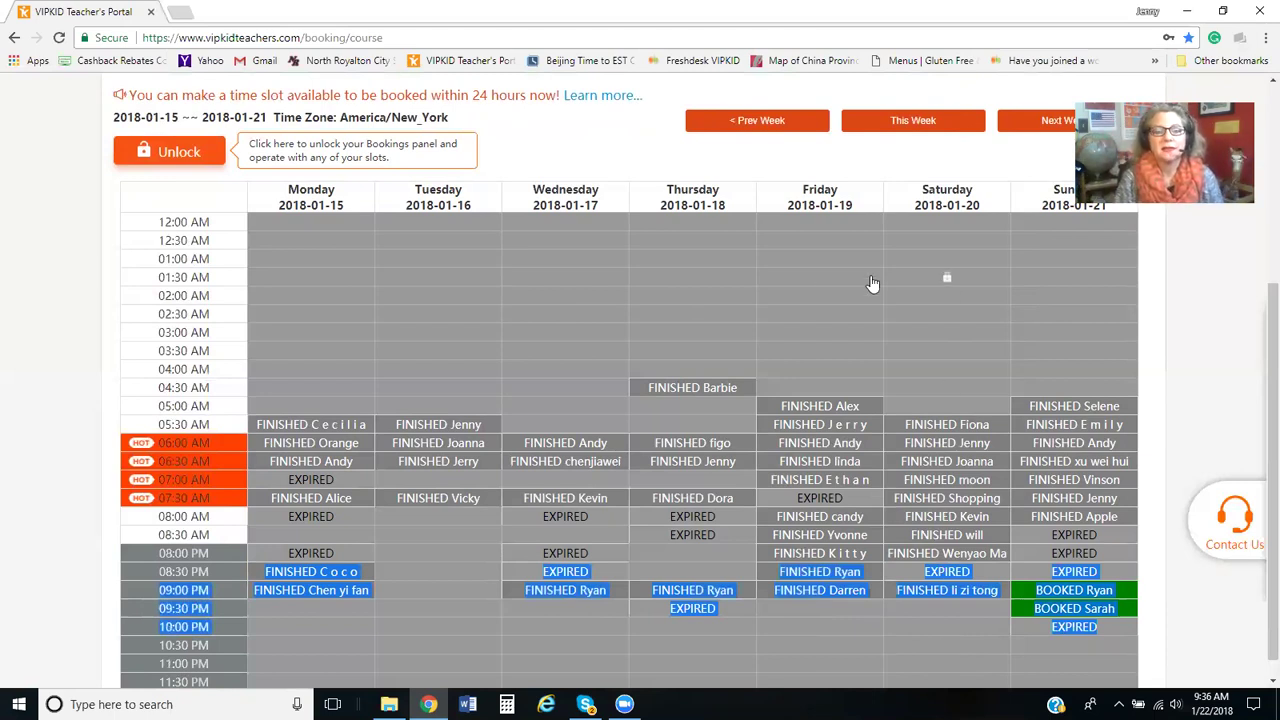
{"action": "left_click", "coordinate": [743, 405]}
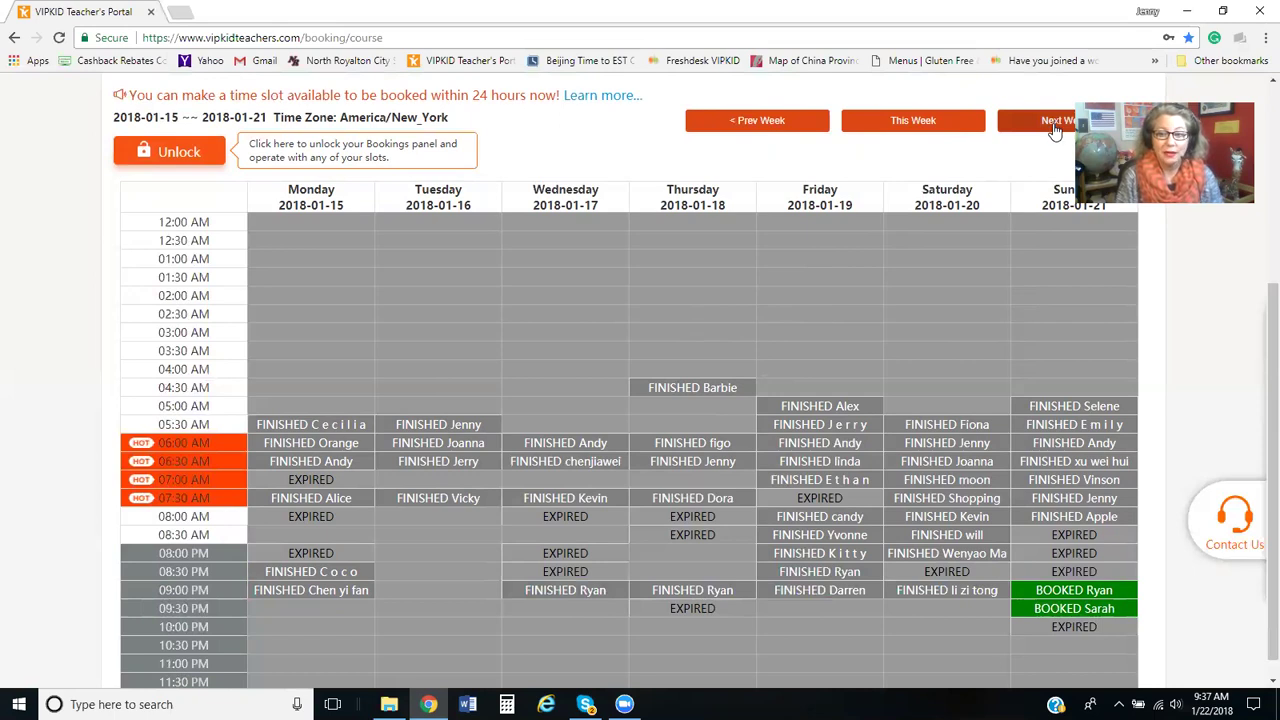
{"action": "left_click_drag", "start_coordinate": [1077, 611], "coordinate": [1130, 598]}
{"action": "left_click", "coordinate": [1150, 597]}
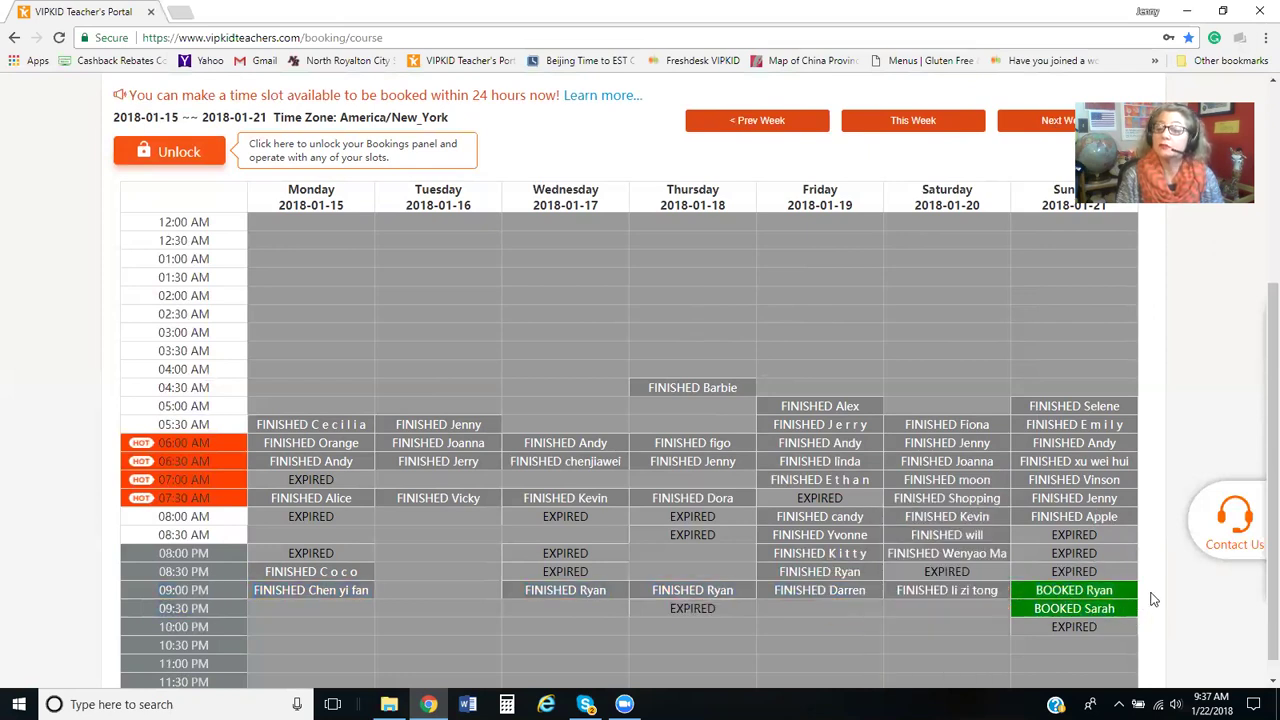
Show the week of 2018-01-22 and highlight the 08:00 PM to 09:00 PM slots from Monday to Thursday
{"action": "left_click", "coordinate": [1038, 124]}
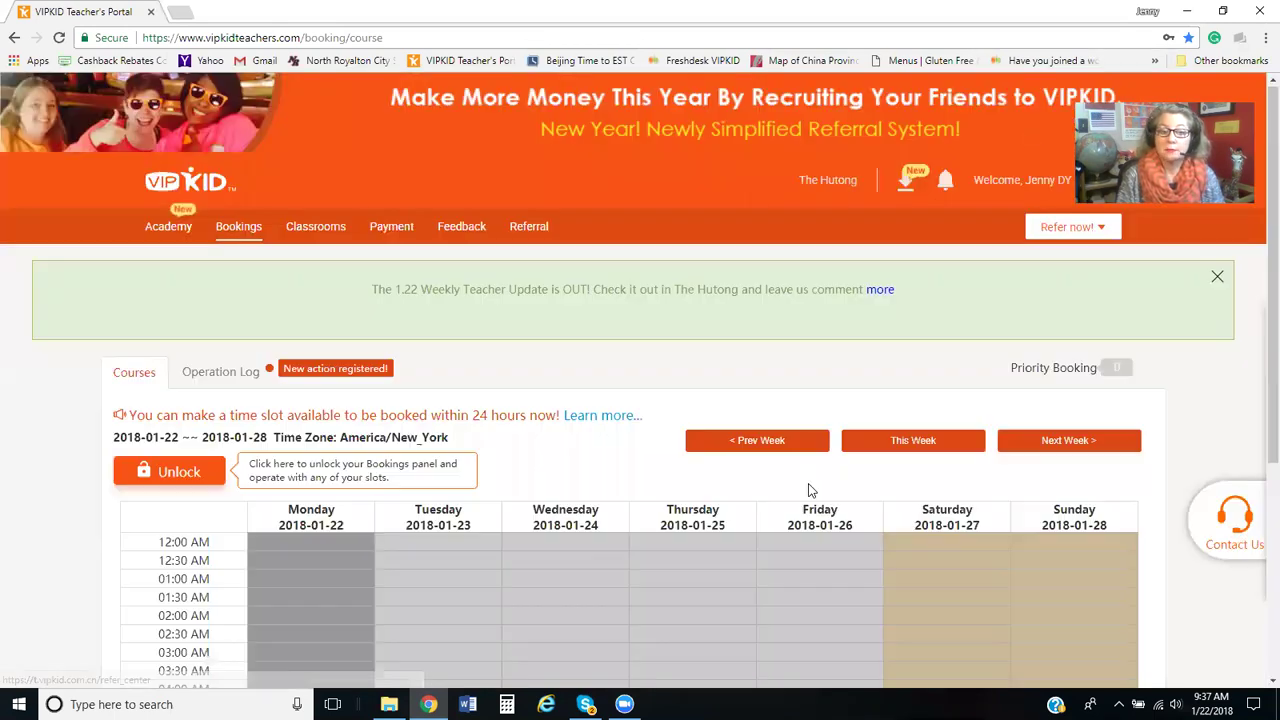
{"action": "scroll", "coordinate": [790, 470], "scroll_direction": "down", "scroll_amount": 4}
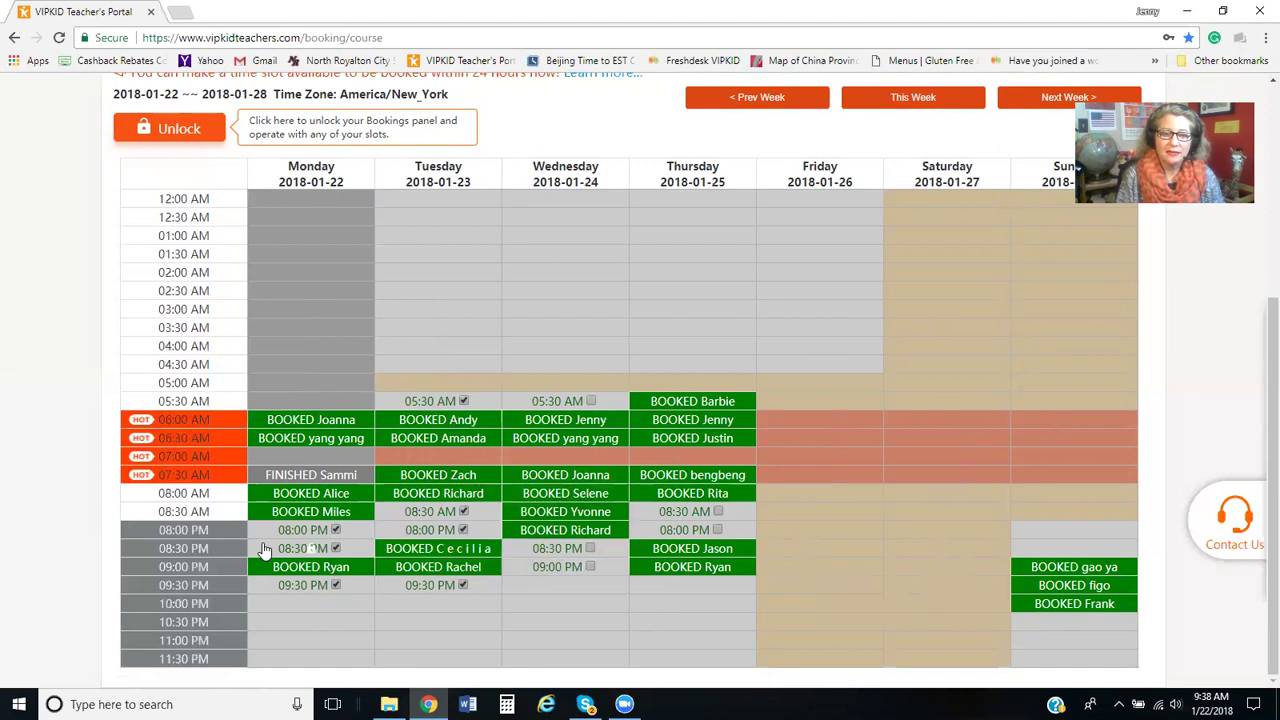
{"action": "left_click_drag", "start_coordinate": [258, 530], "coordinate": [812, 580]}
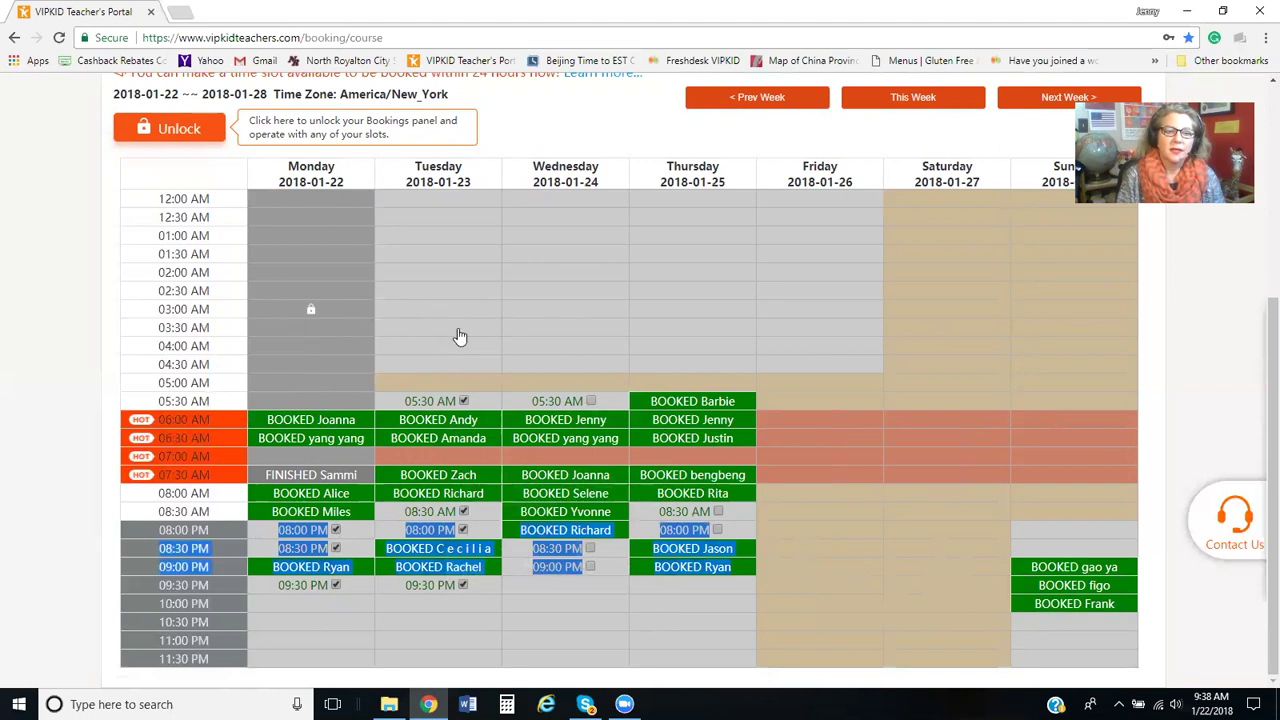
{"action": "left_click", "coordinate": [500, 339]}
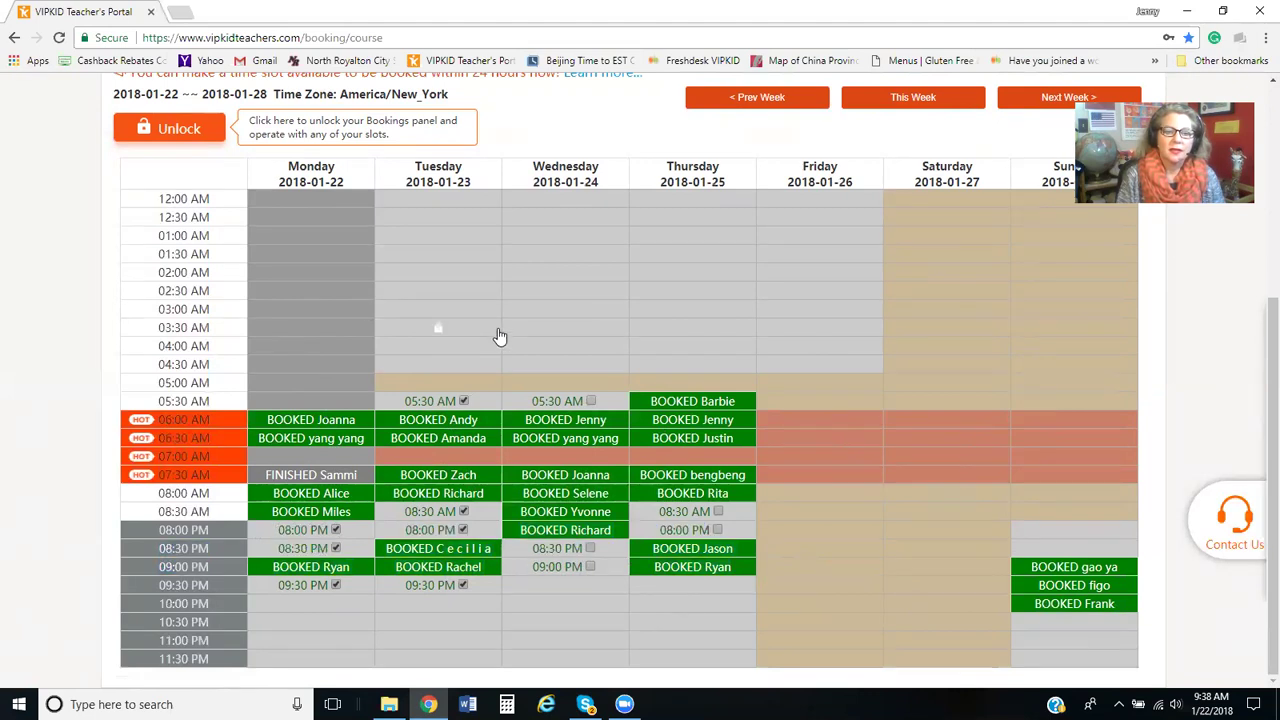
{"action": "left_click", "coordinate": [733, 515]}
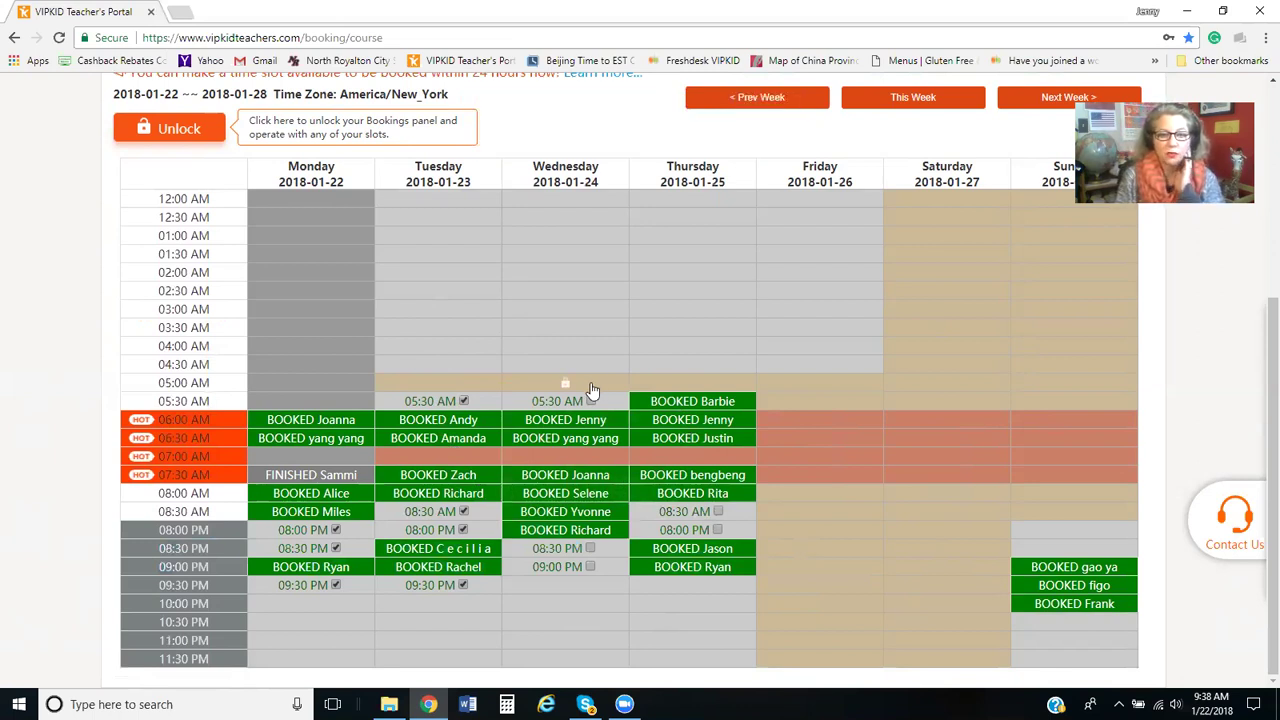
{"action": "mouse_move", "coordinate": [447, 400]}
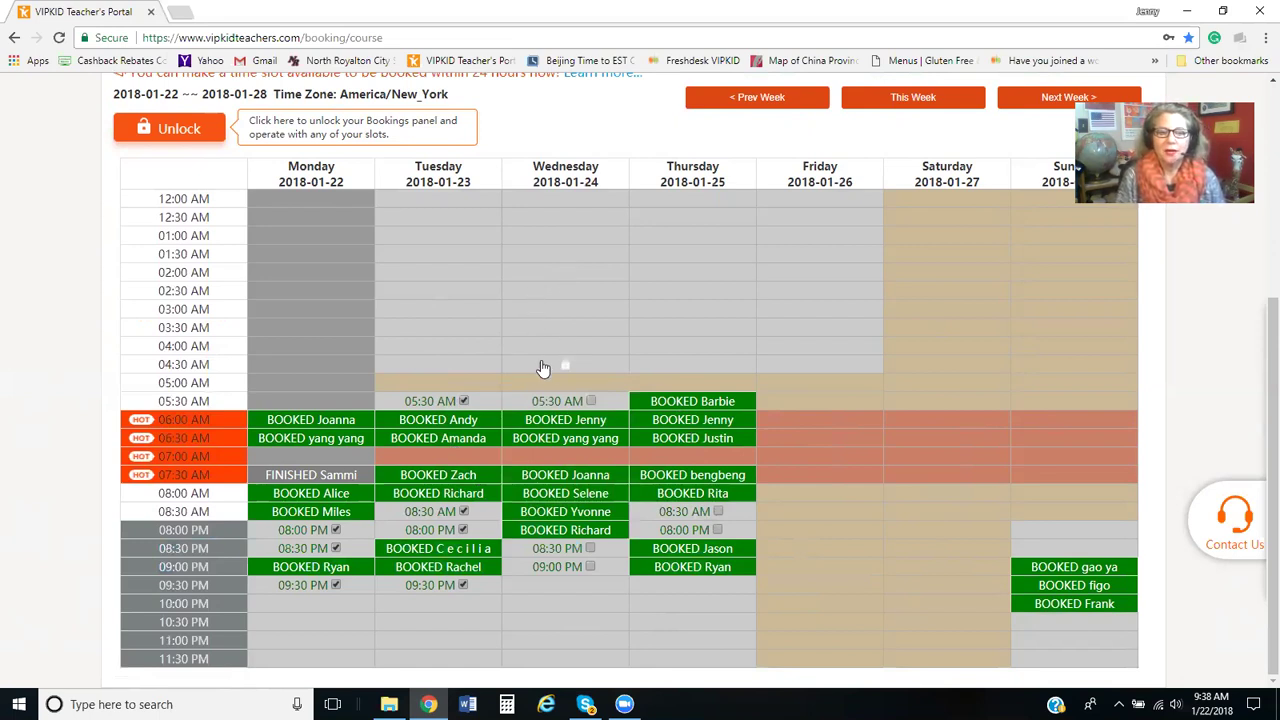
Unlock the bookings calendar for the week of 2018-01-22 and lock it again
{"action": "left_click", "coordinate": [178, 133]}
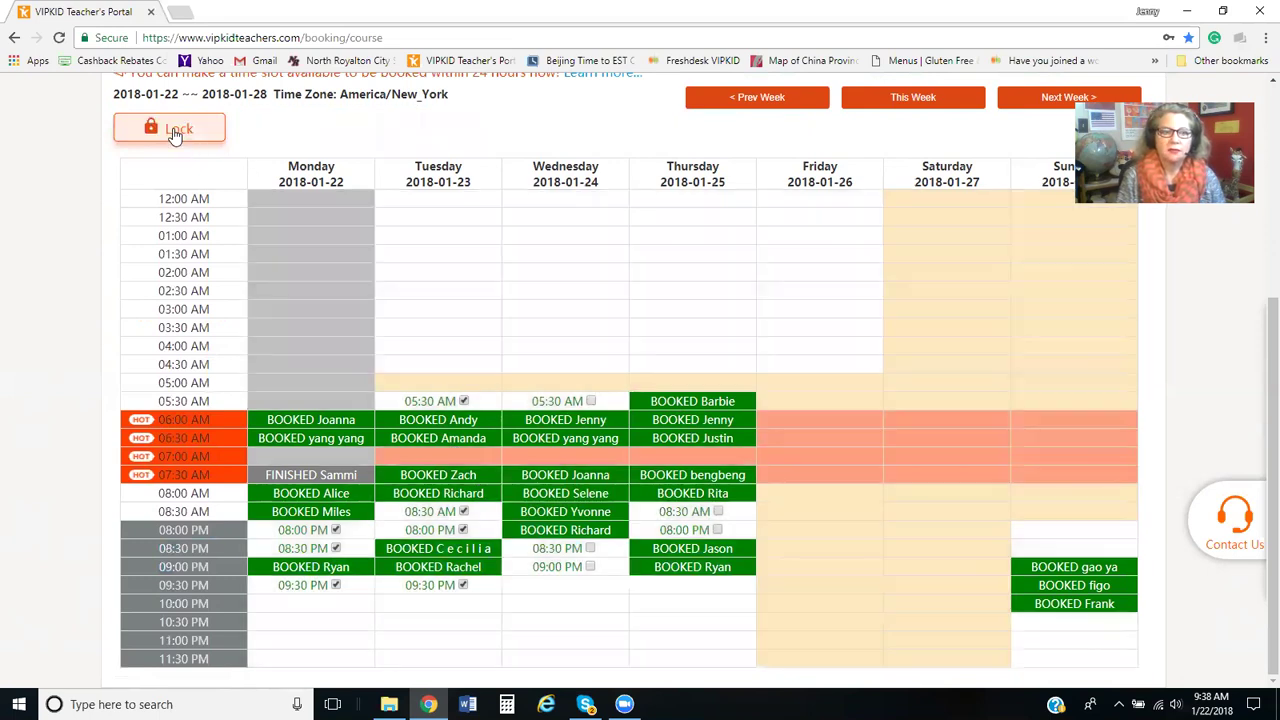
{"action": "left_click", "coordinate": [175, 133]}
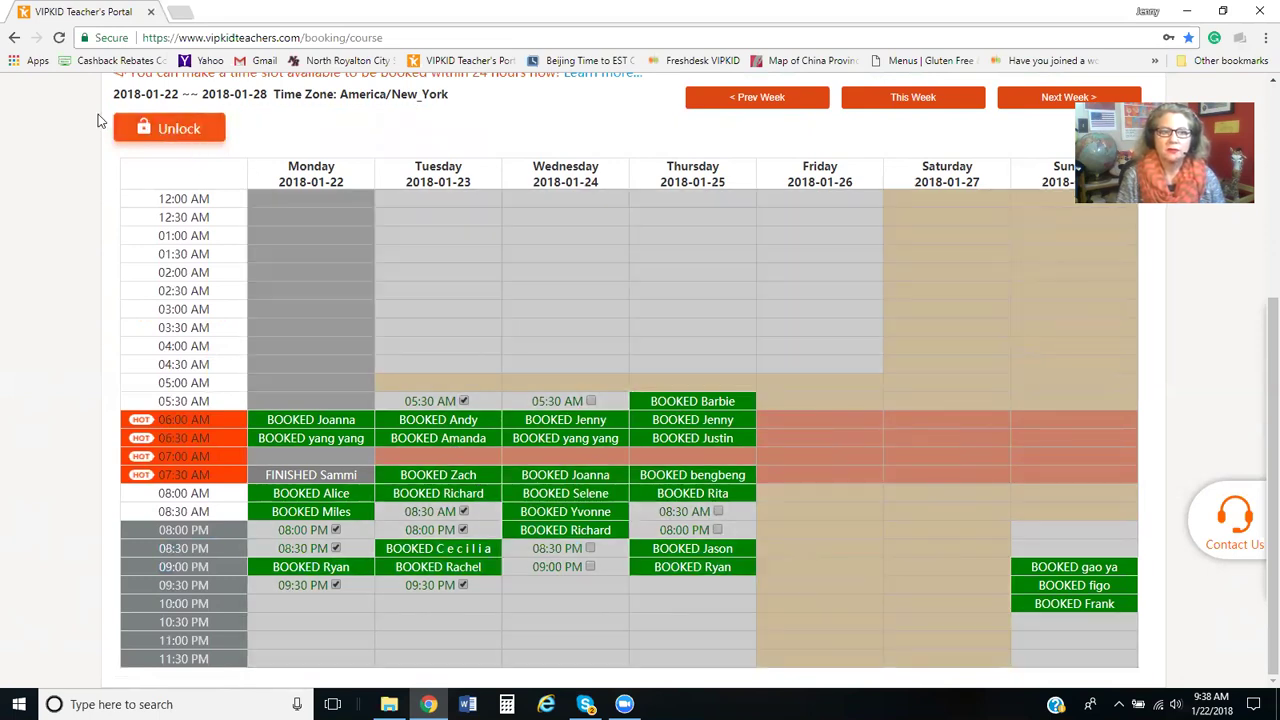
Try to open Tuesday's 03:00 AM slot while the bookings calendar is locked, and unlock the calendar
{"action": "left_click", "coordinate": [180, 130]}
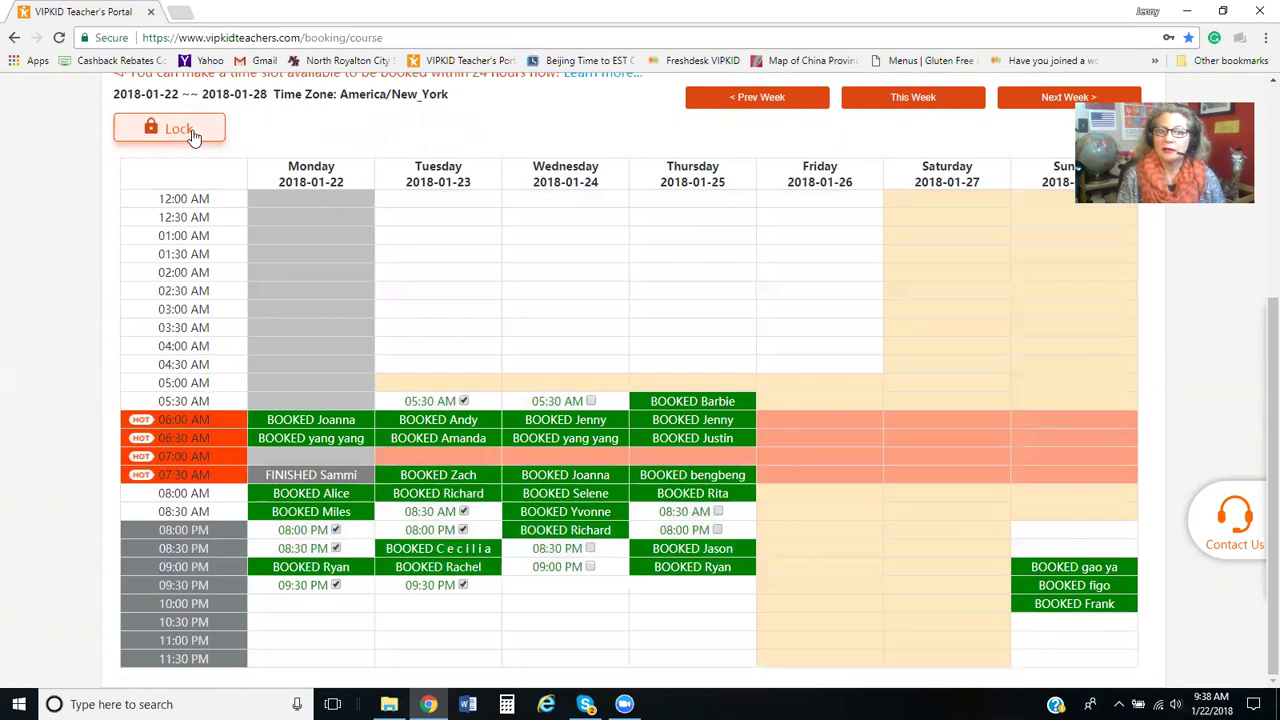
{"action": "left_click", "coordinate": [193, 136]}
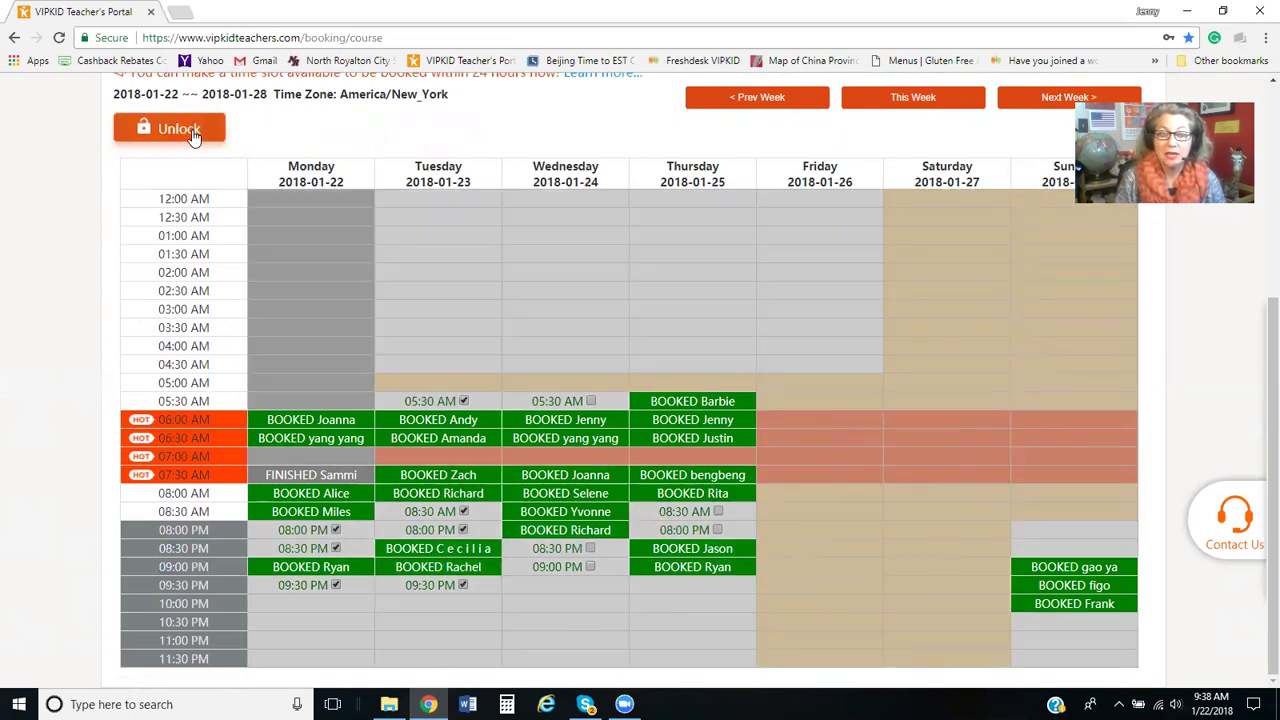
{"action": "left_click", "coordinate": [463, 311]}
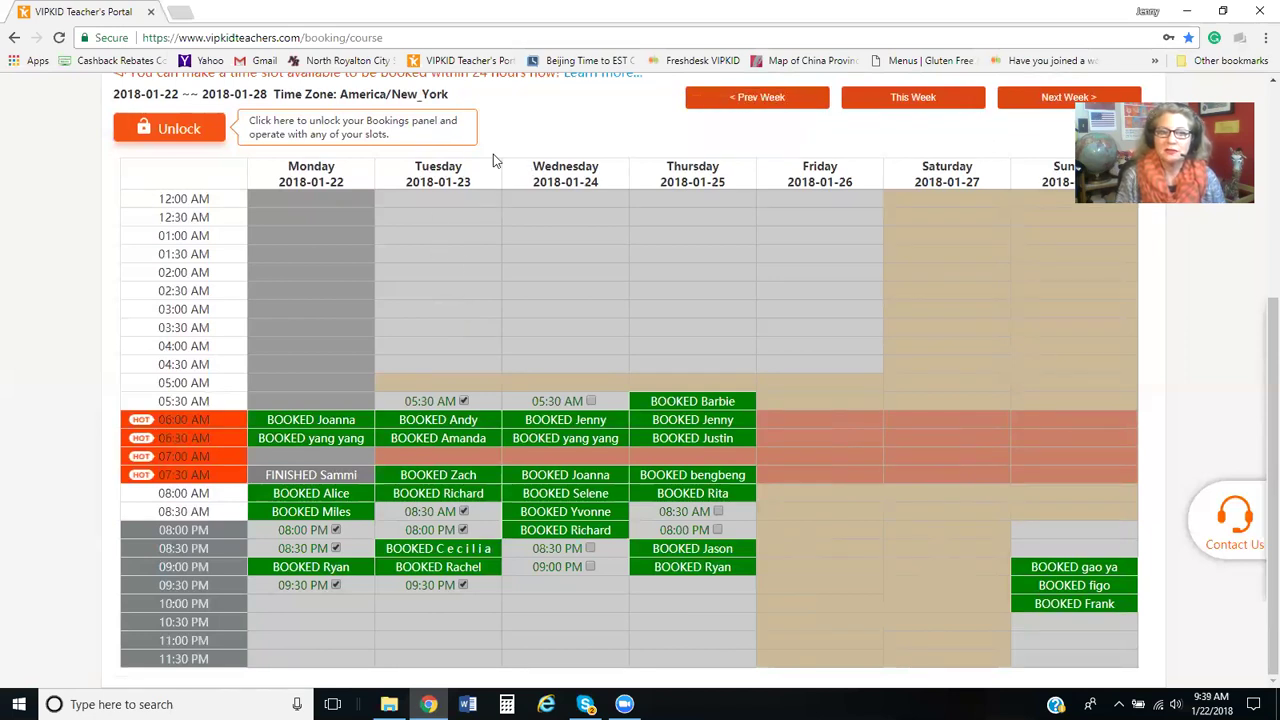
{"action": "left_click", "coordinate": [173, 133]}
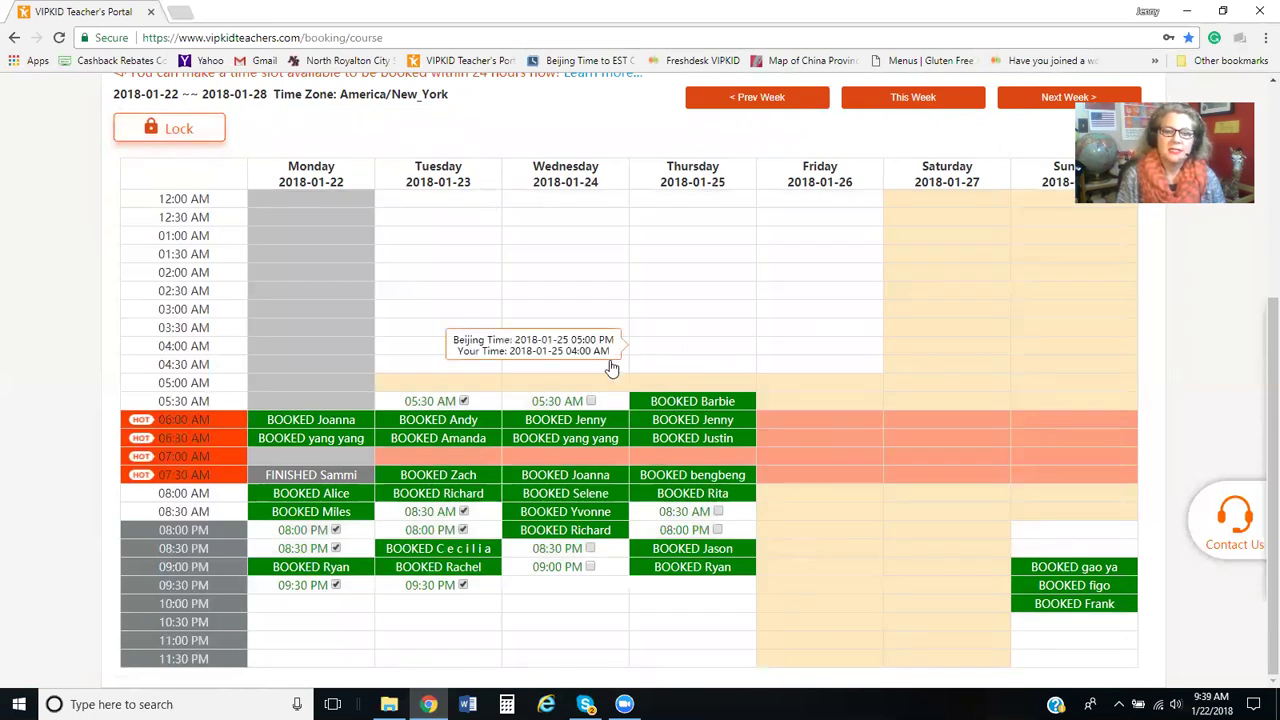
Open the 02:30, 03:00, 03:30 and 04:00 AM slots on Wednesday 2018-01-24
{"action": "left_click", "coordinate": [540, 346]}
{"action": "left_click", "coordinate": [588, 291]}
{"action": "left_click", "coordinate": [598, 329]}
{"action": "left_click", "coordinate": [596, 310]}
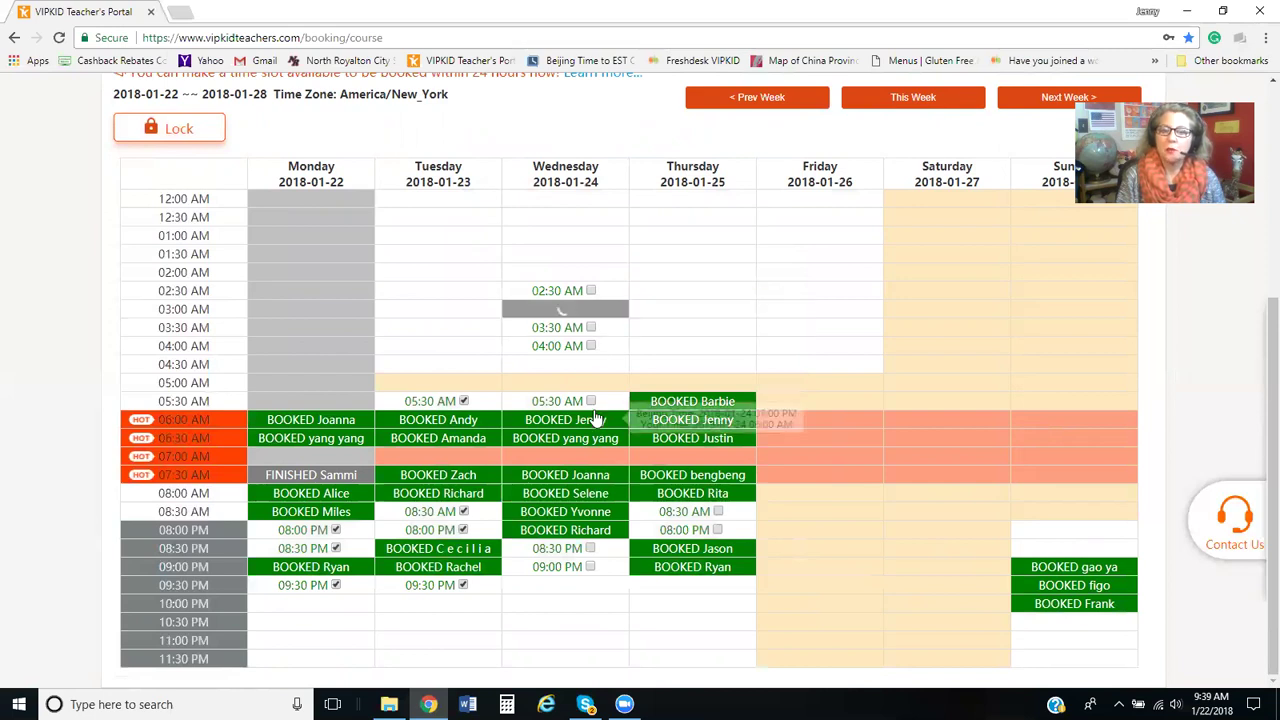
{"action": "double_click", "coordinate": [588, 389]}
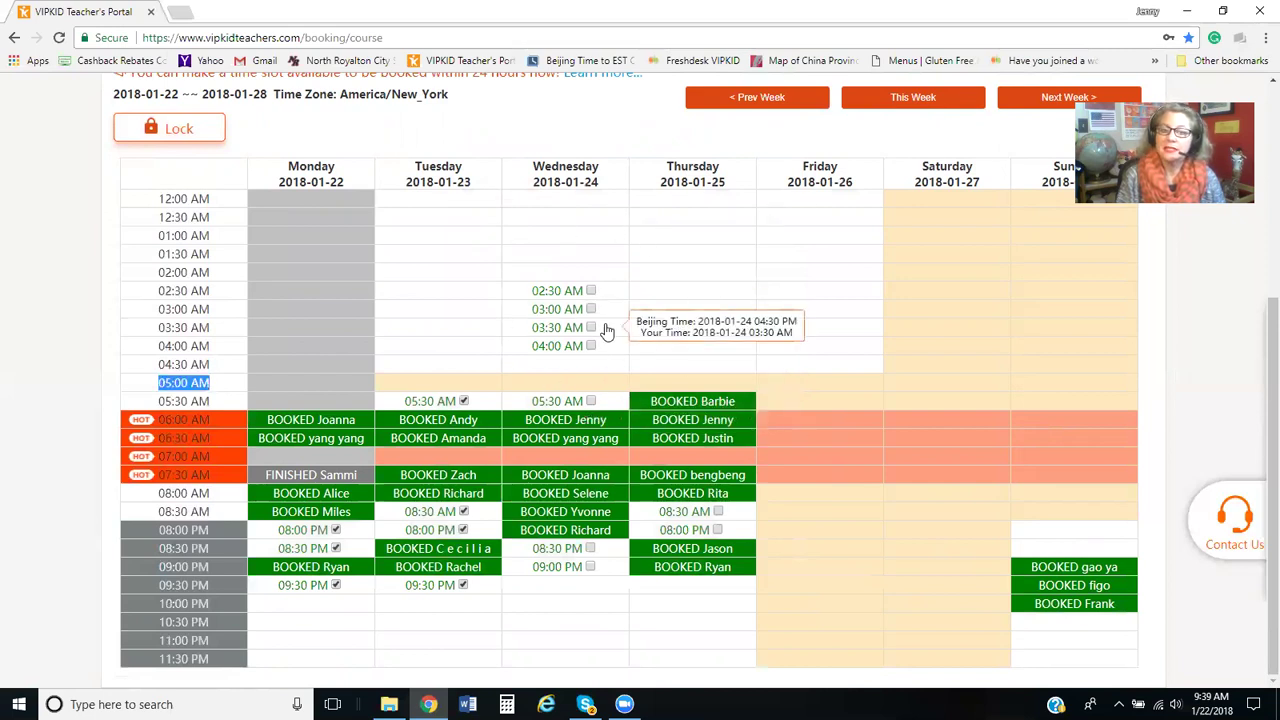
Open the 02:00 AM slots on Tuesday, Thursday and Friday, plus Wednesday's 01:30 AM slot
{"action": "left_click", "coordinate": [834, 277]}
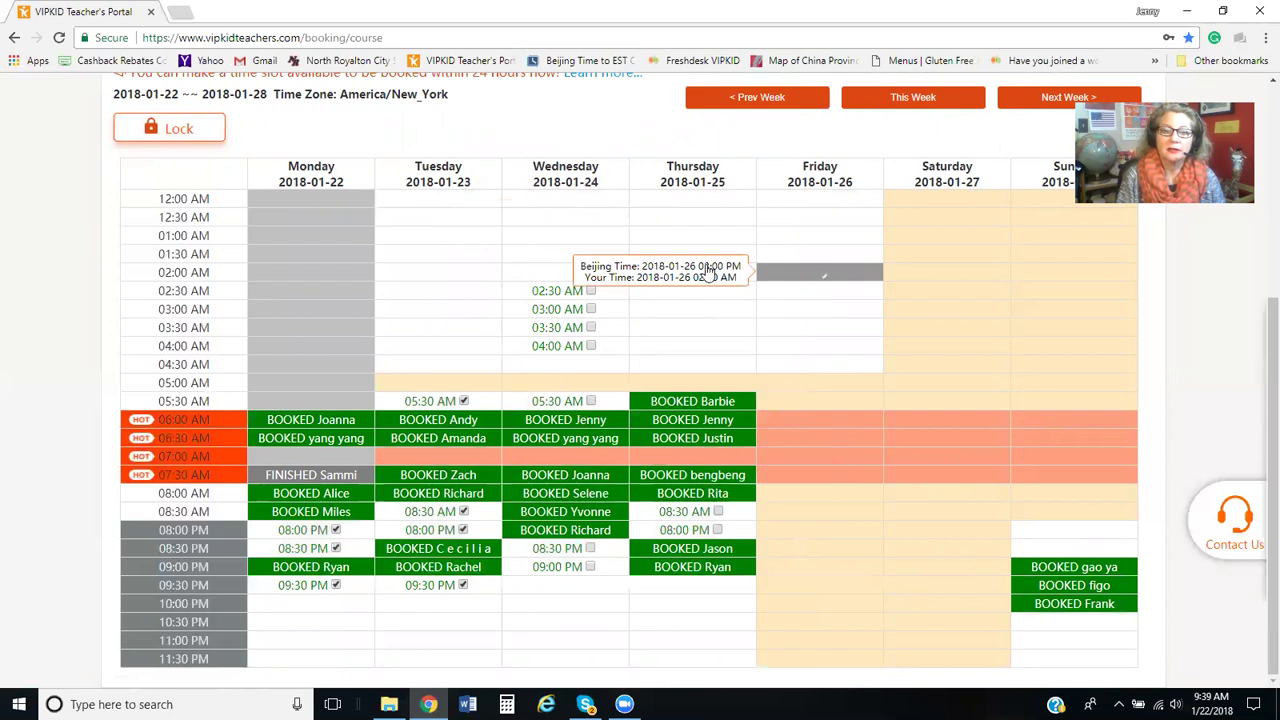
{"action": "left_click", "coordinate": [517, 256]}
{"action": "left_click", "coordinate": [423, 276]}
{"action": "left_click", "coordinate": [680, 276]}
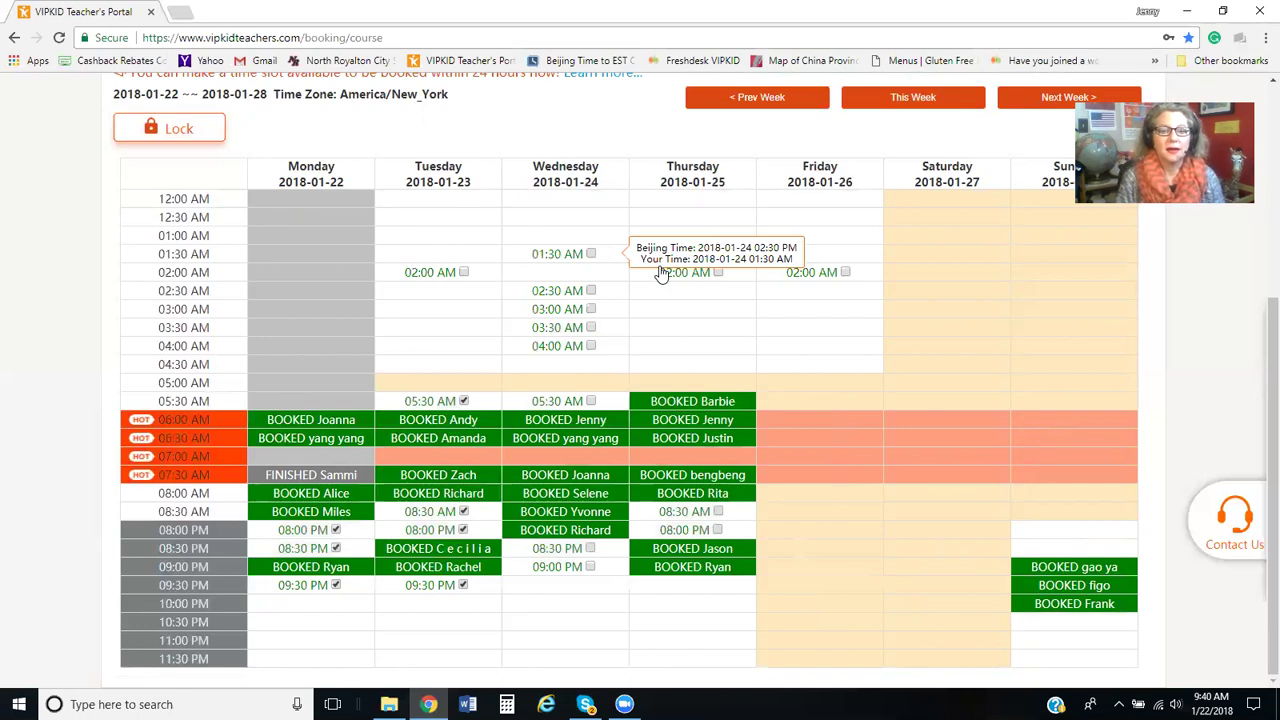
Close all the test slots between 01:30 AM and 04:00 AM from Tuesday to Friday
{"action": "left_click", "coordinate": [485, 277]}
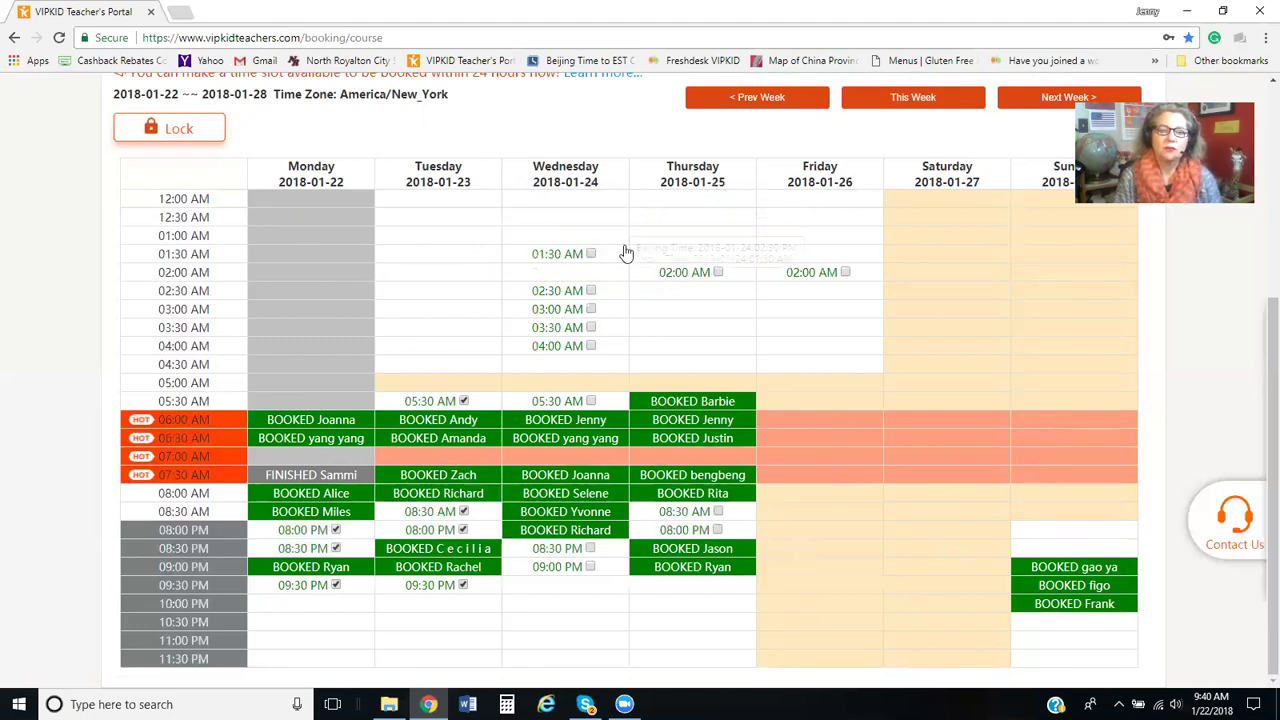
{"action": "left_click", "coordinate": [607, 259]}
{"action": "left_click", "coordinate": [608, 291]}
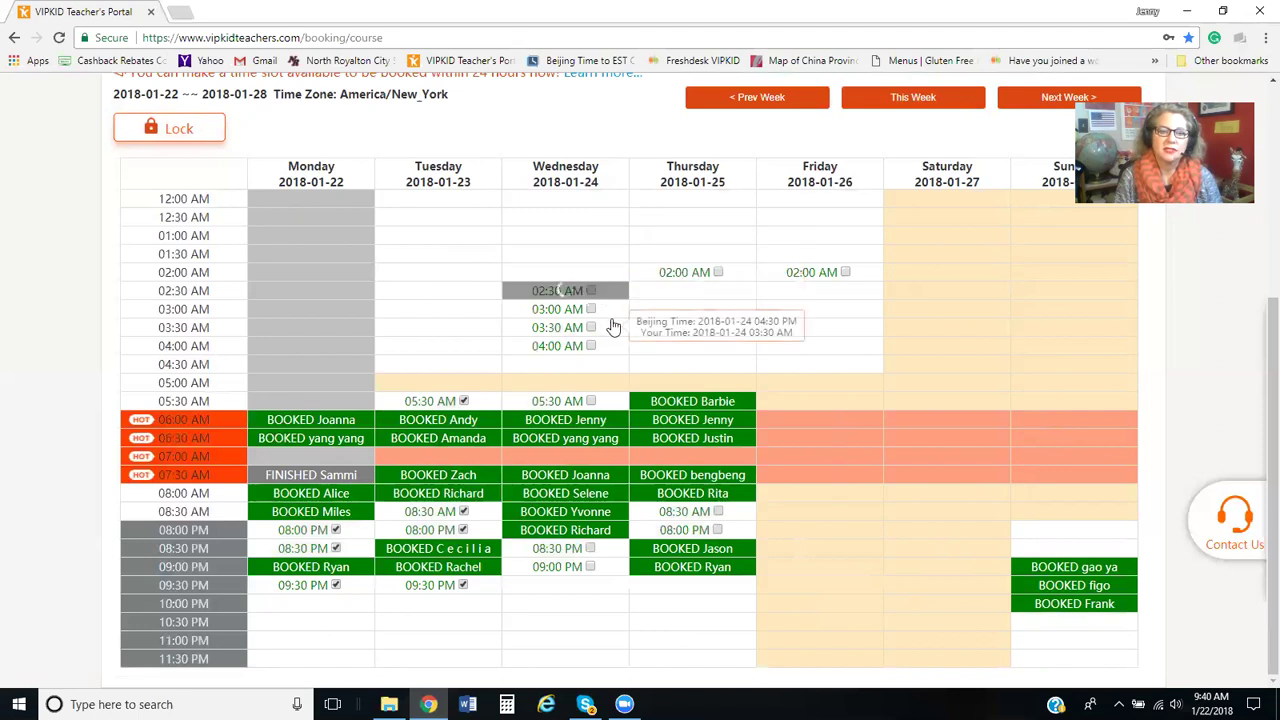
{"action": "left_click", "coordinate": [608, 311]}
{"action": "left_click", "coordinate": [607, 330]}
{"action": "left_click", "coordinate": [604, 352]}
{"action": "left_click", "coordinate": [740, 280]}
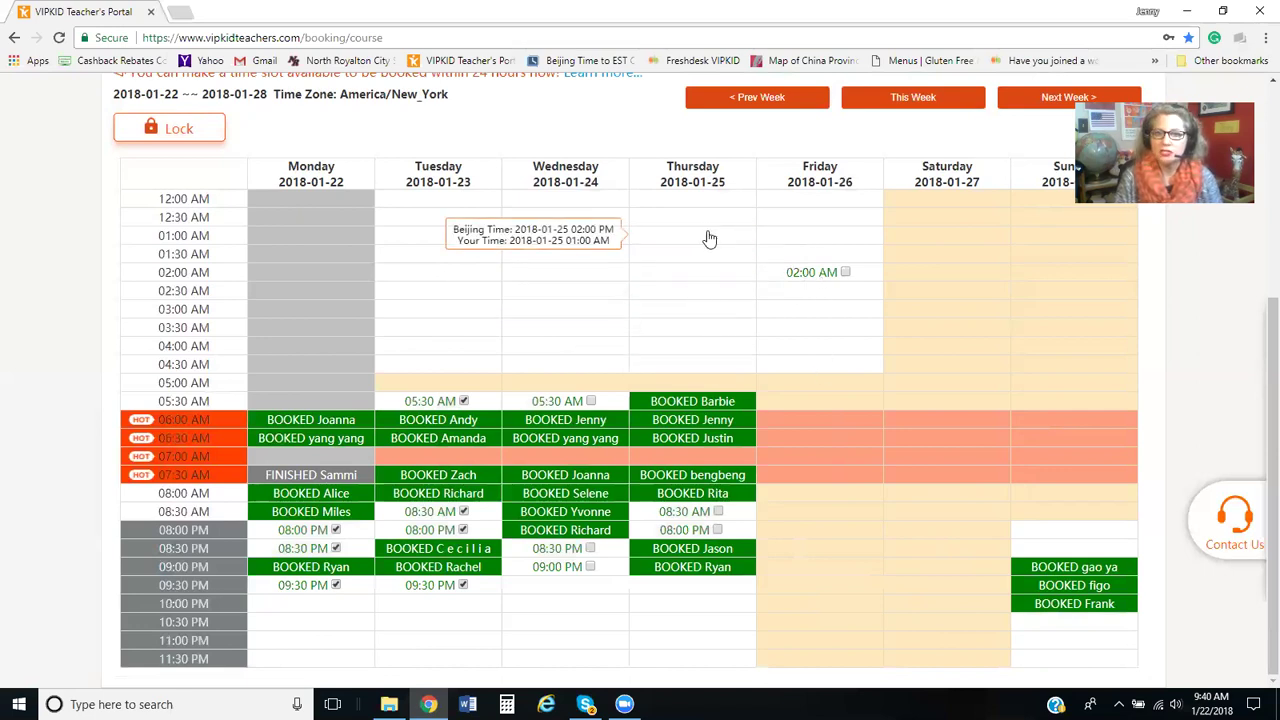
{"action": "left_click", "coordinate": [865, 279]}
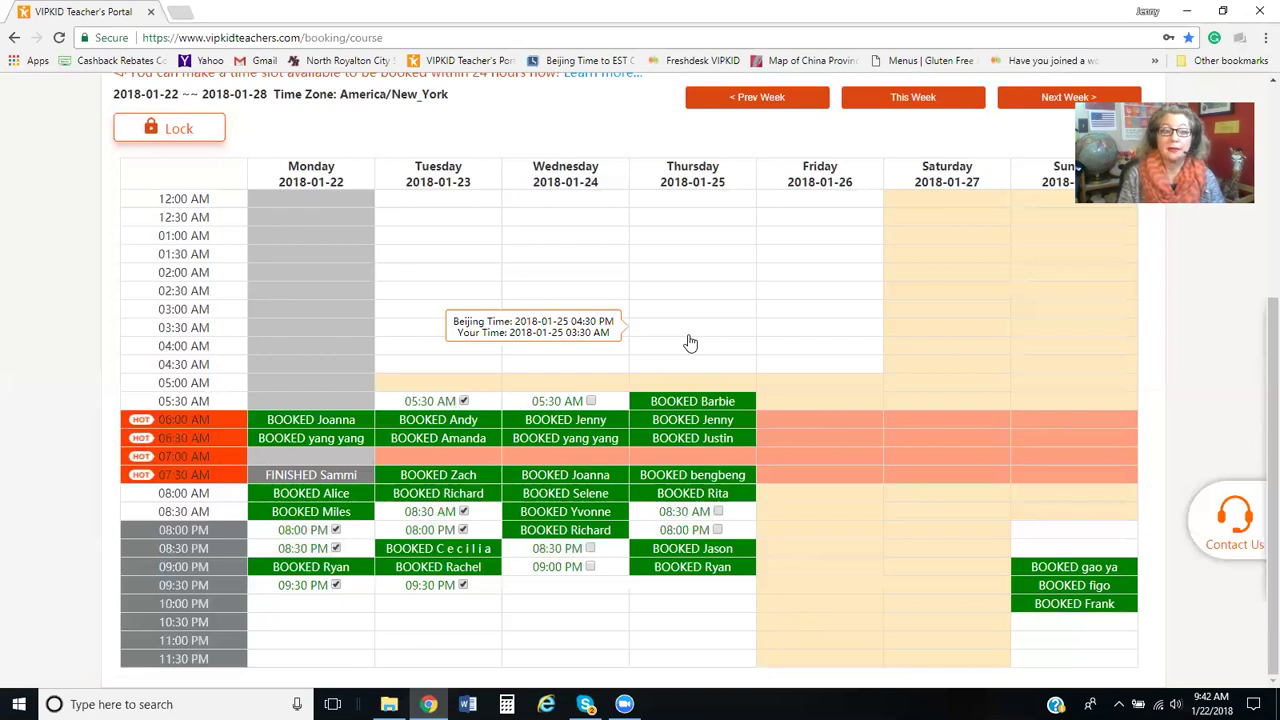
Show the week of 2018-01-15 and highlight Monday's finished 05:30 AM class and expired 07:00 AM slot
{"action": "left_click", "coordinate": [750, 100]}
{"action": "scroll", "coordinate": [797, 299], "scroll_direction": "down", "scroll_amount": 3}
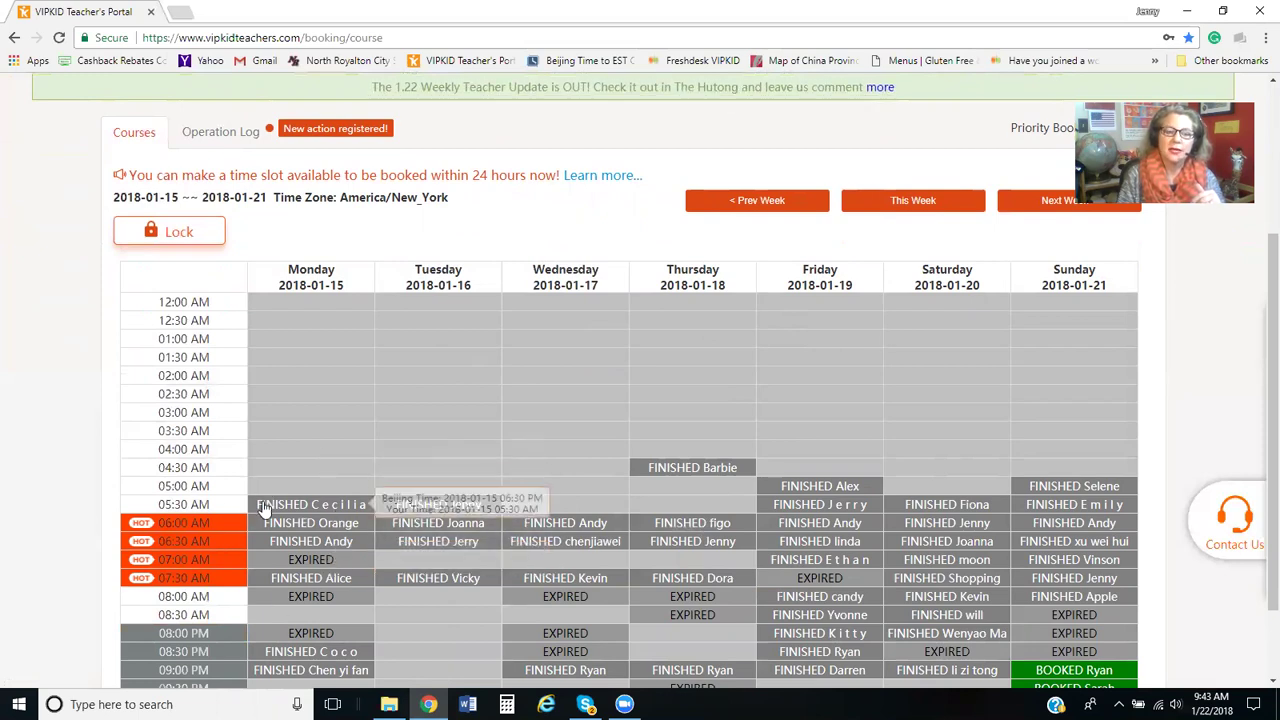
{"action": "left_click_drag", "start_coordinate": [260, 508], "coordinate": [345, 530]}
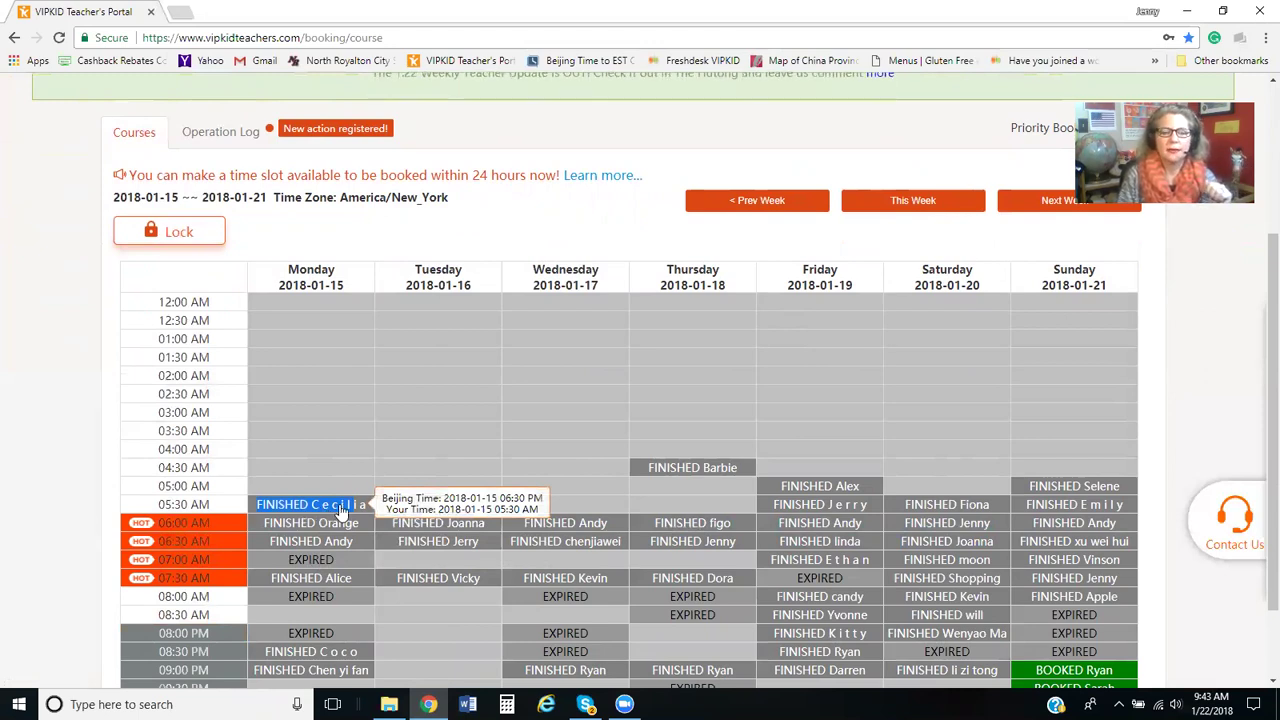
{"action": "left_click", "coordinate": [357, 557]}
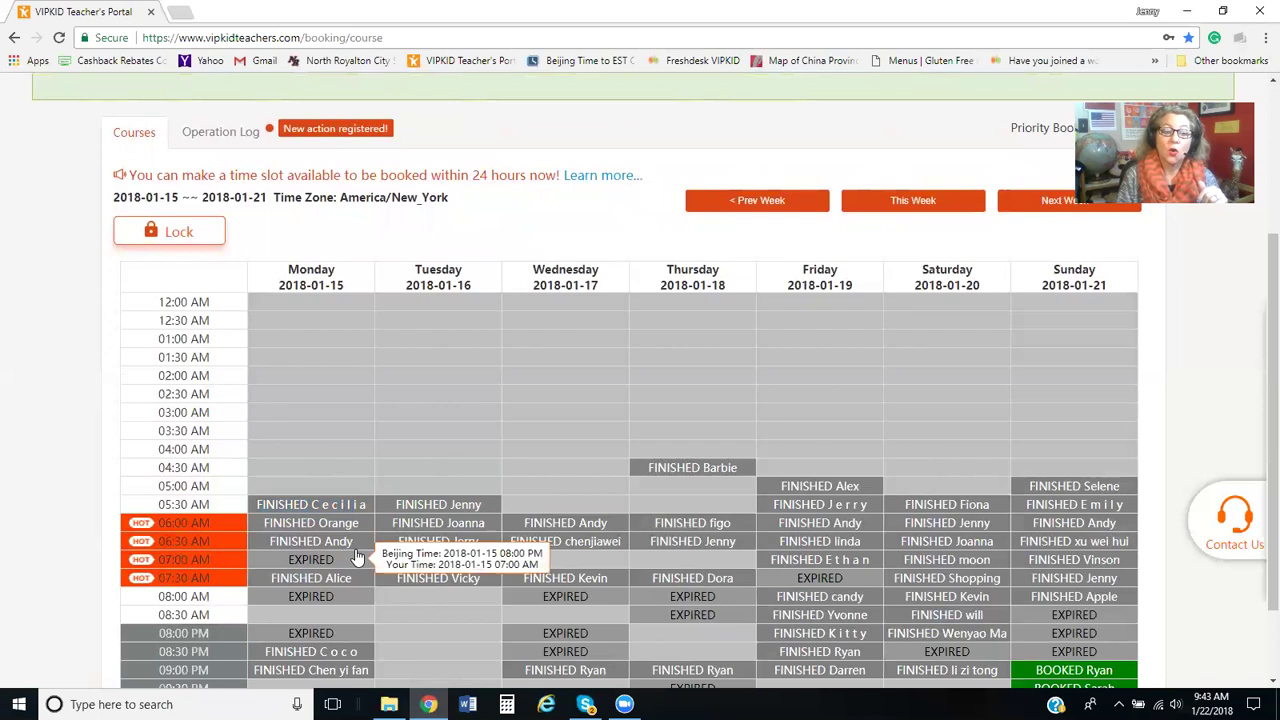
{"action": "left_click_drag", "start_coordinate": [357, 557], "coordinate": [286, 562]}
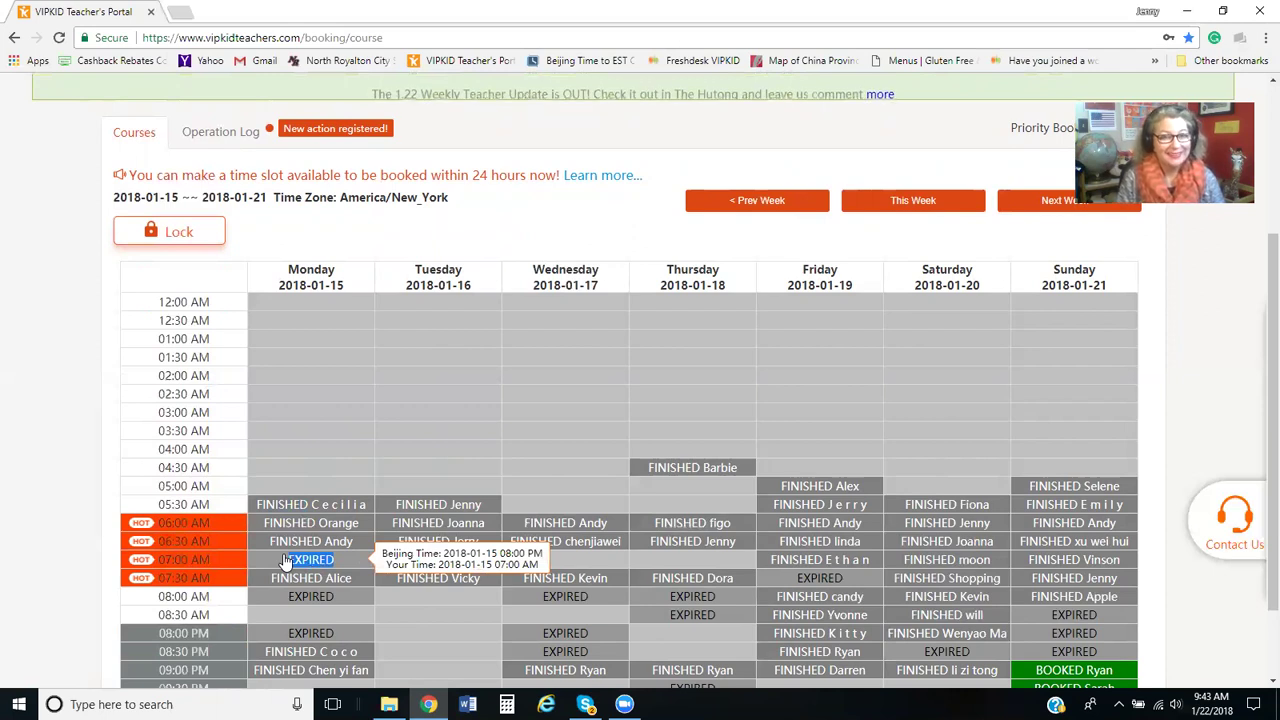
{"action": "left_click", "coordinate": [355, 563]}
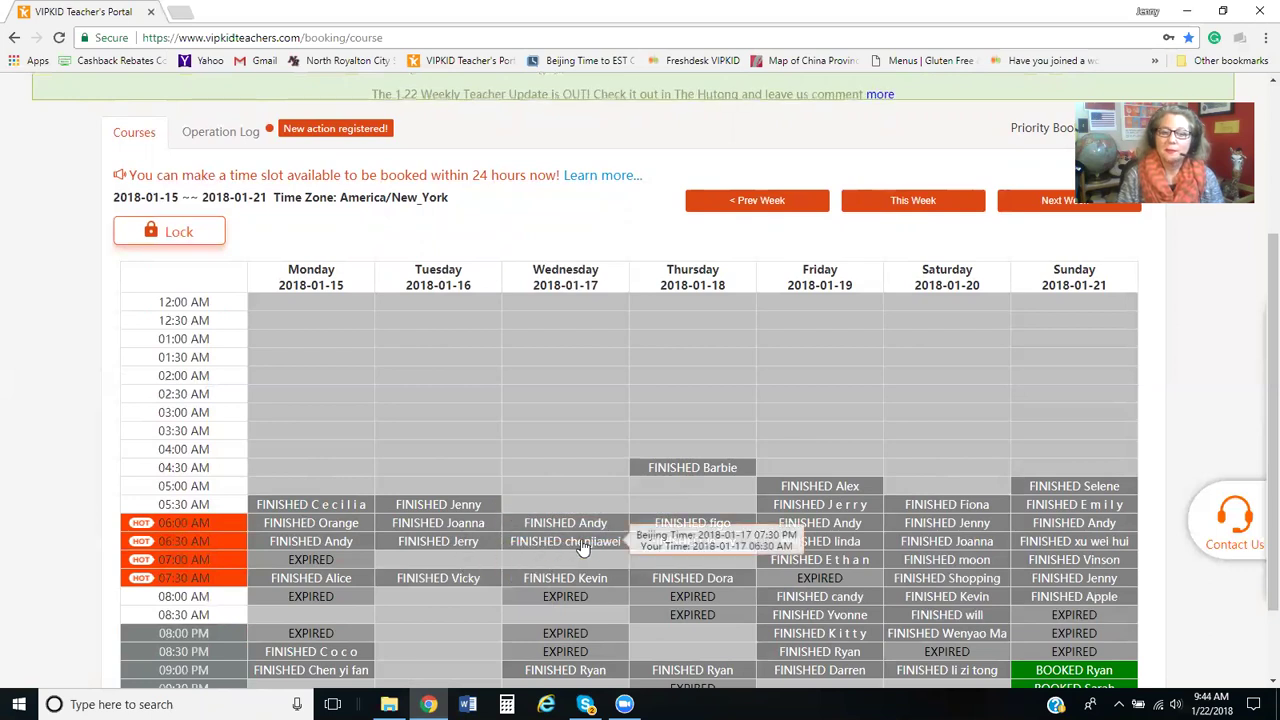
Highlight Friday's finished 07:00 AM class and its expired 07:30 AM slot
{"action": "left_click_drag", "start_coordinate": [870, 563], "coordinate": [772, 568]}
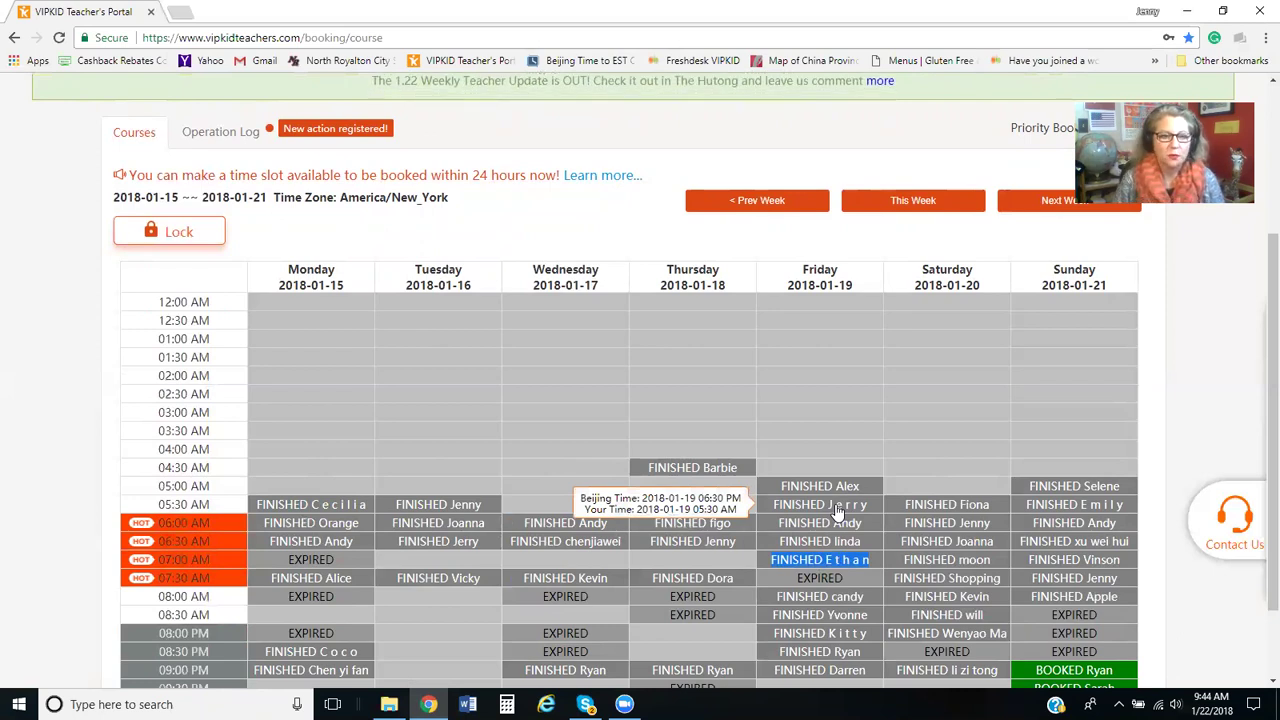
{"action": "left_click", "coordinate": [838, 586]}
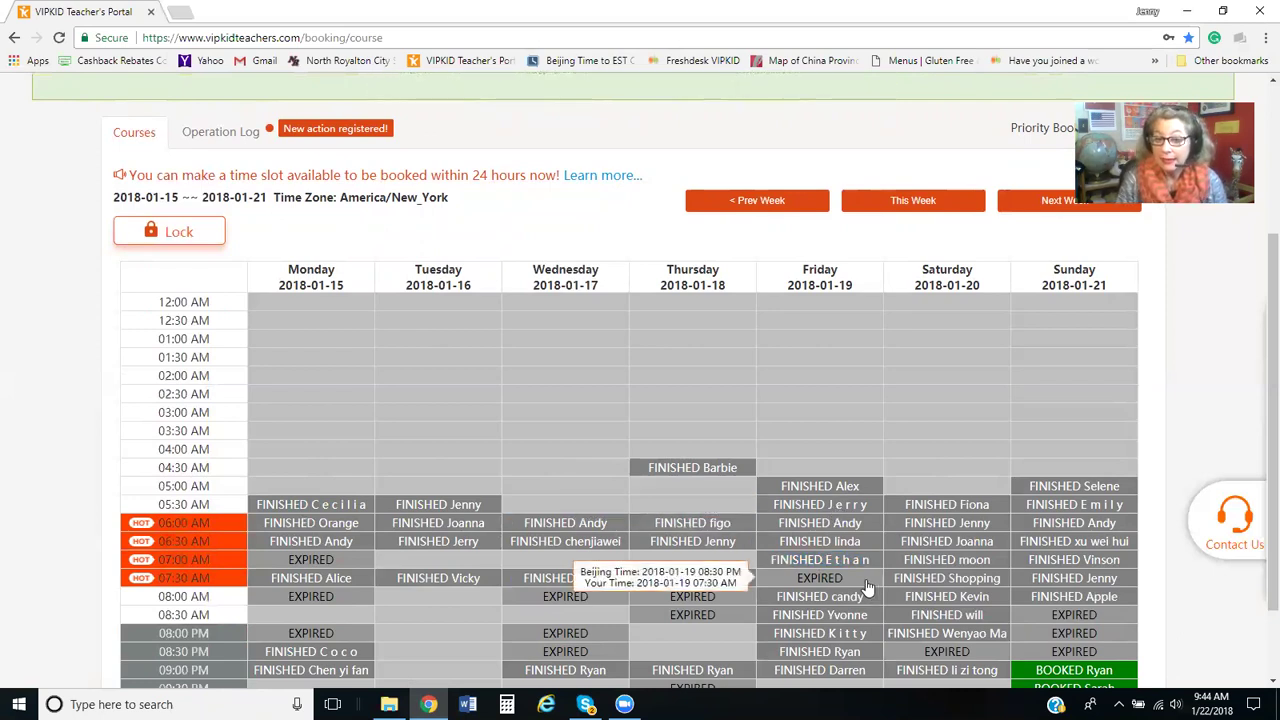
{"action": "double_click", "coordinate": [836, 584]}
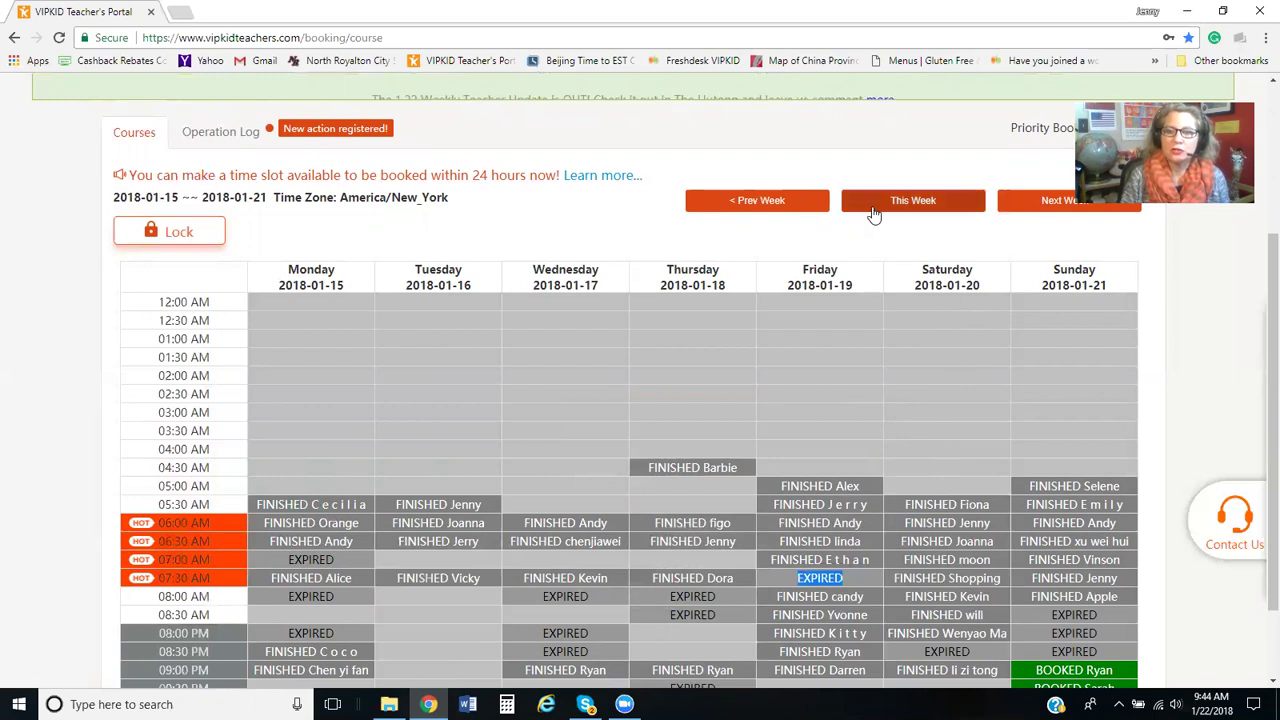
Compare the bookings of the current week with the week of 2018-01-29, ending on the current week
{"action": "left_click", "coordinate": [907, 201]}
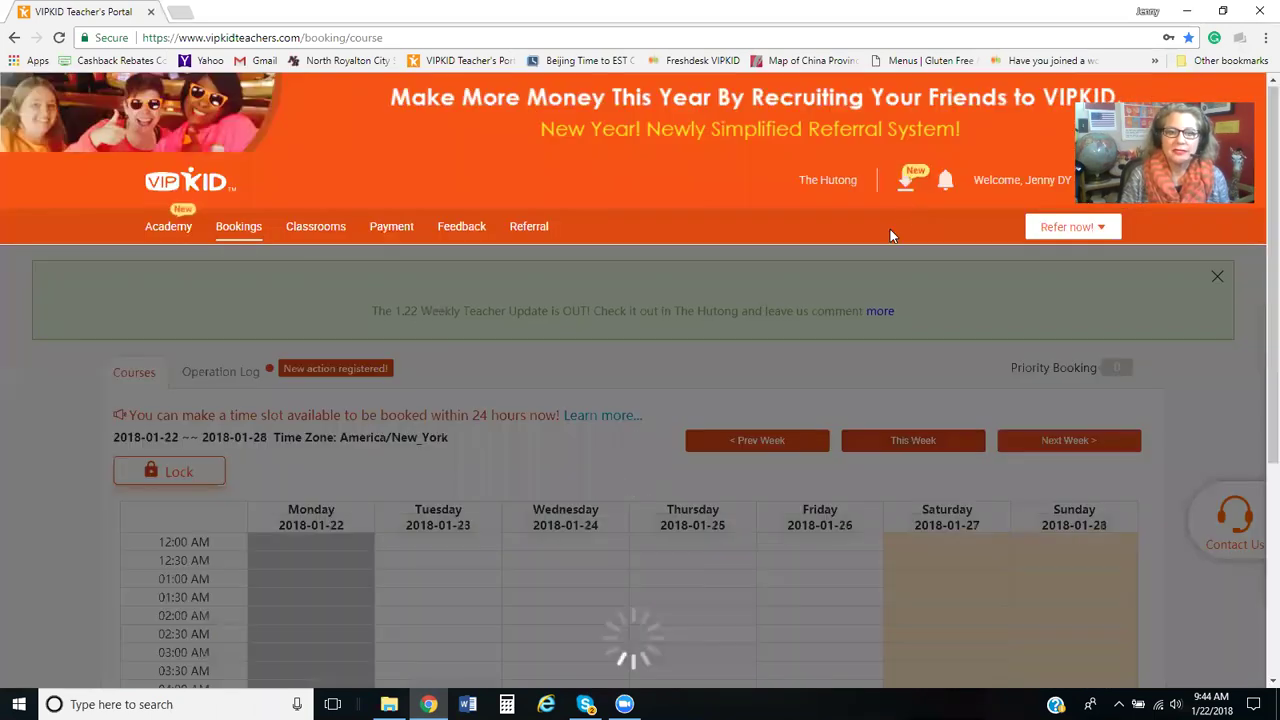
{"action": "scroll", "coordinate": [743, 512], "scroll_direction": "down", "scroll_amount": 3}
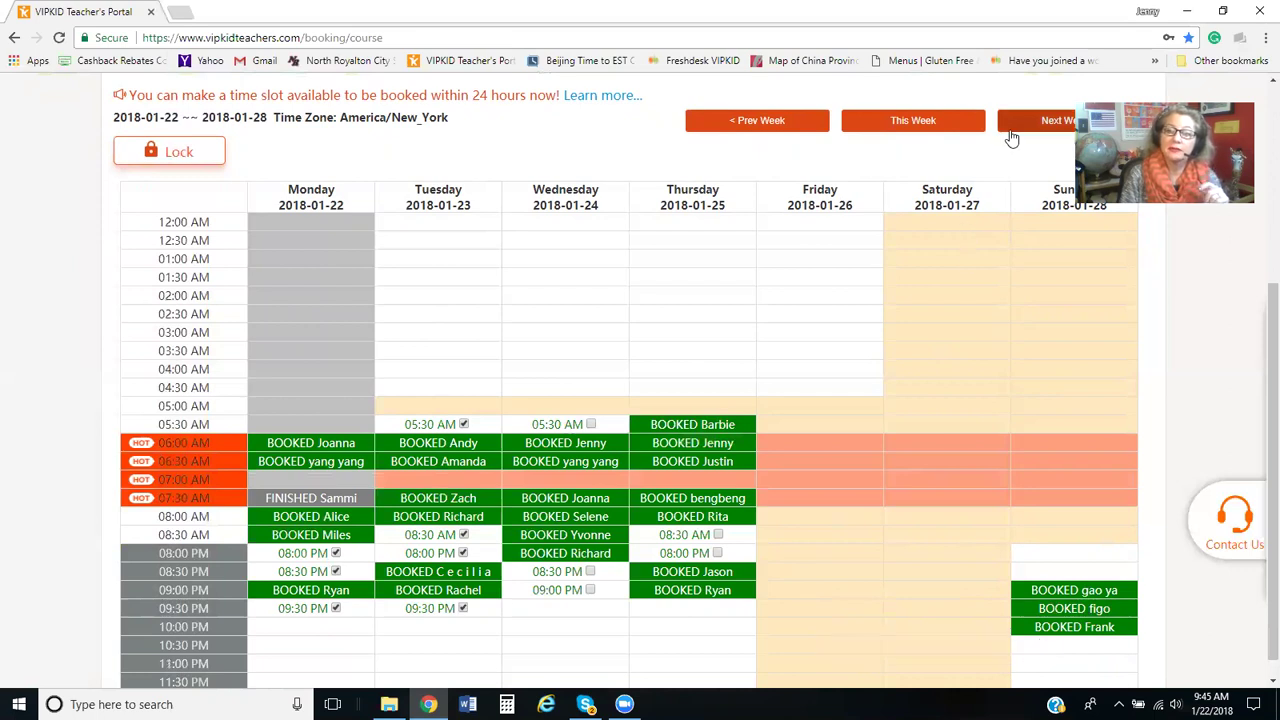
{"action": "left_click", "coordinate": [1038, 121]}
{"action": "scroll", "coordinate": [946, 374], "scroll_direction": "down", "scroll_amount": 2}
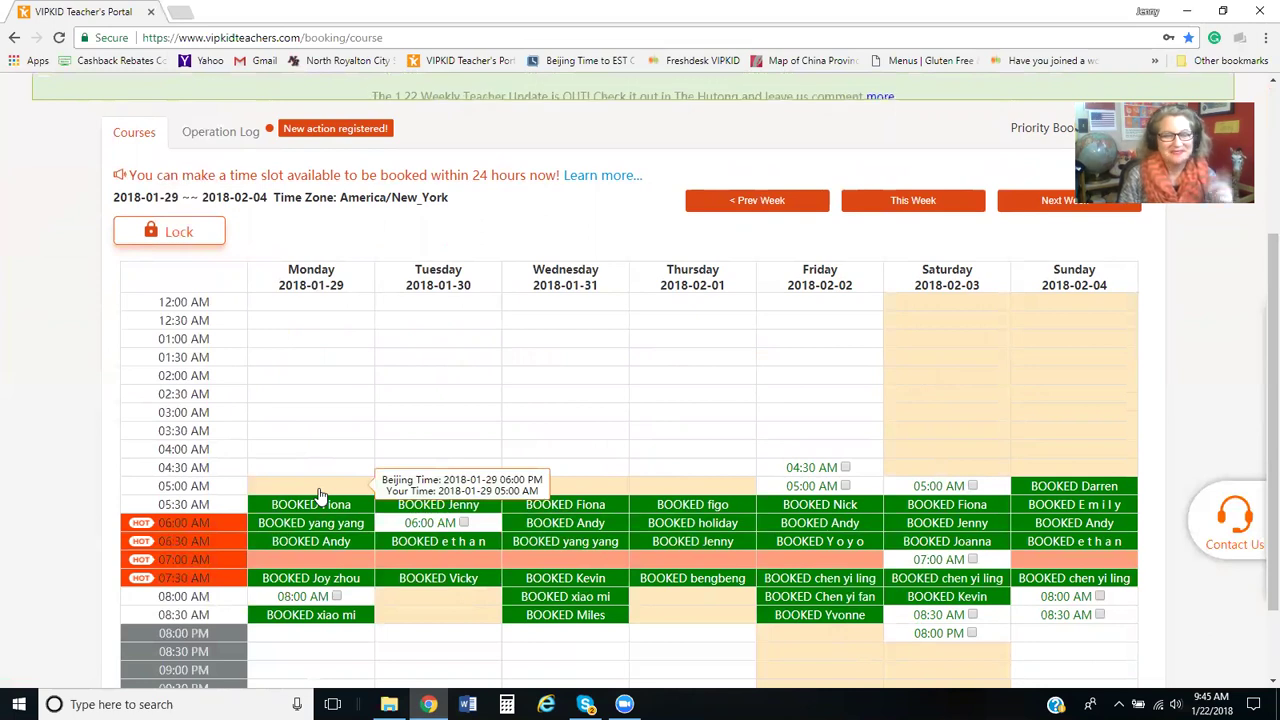
{"action": "left_click", "coordinate": [743, 203]}
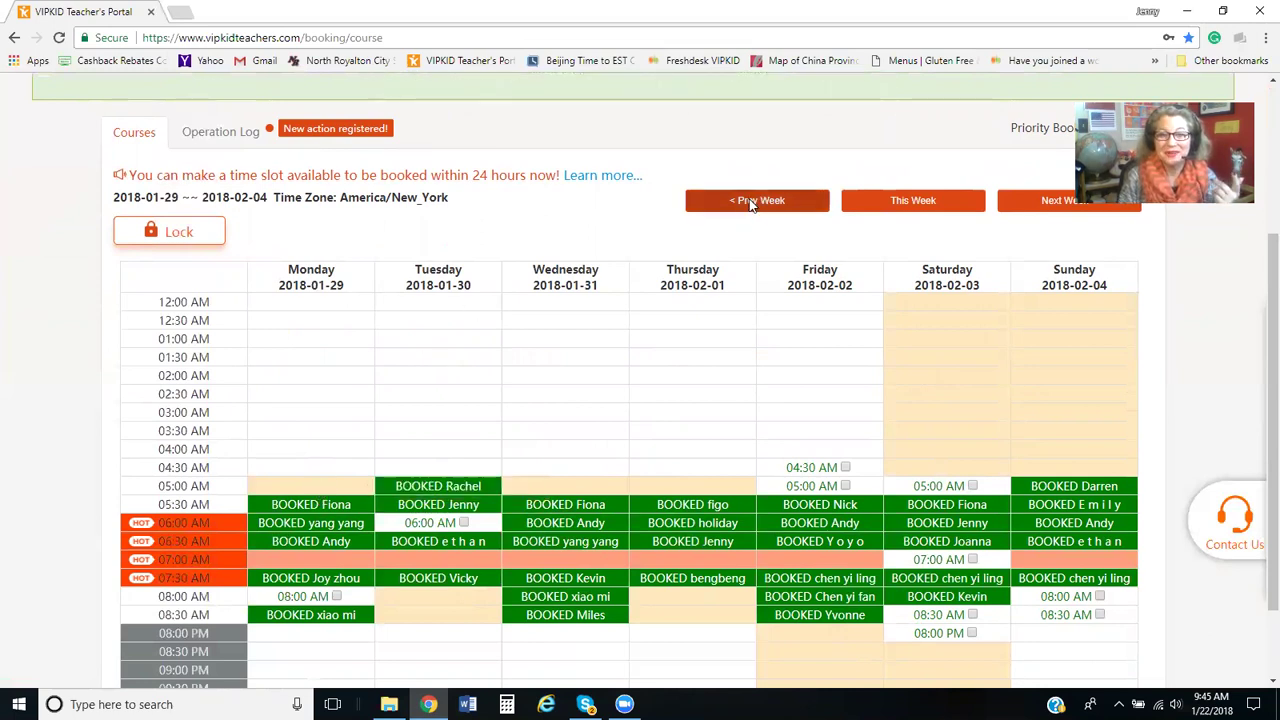
{"action": "scroll", "coordinate": [829, 388], "scroll_direction": "down", "scroll_amount": 2}
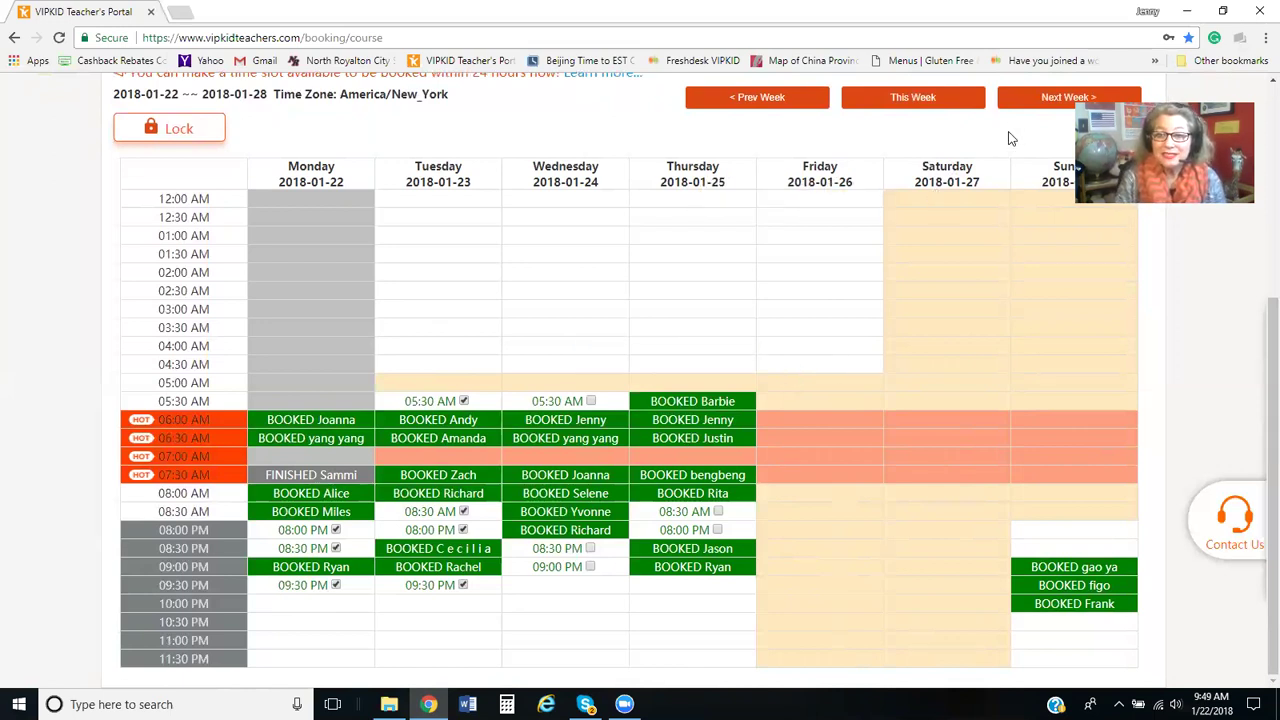
Show the week of 2018-01-29 and examine Tuesday's open 06:00 AM slot
{"action": "left_click", "coordinate": [1022, 100]}
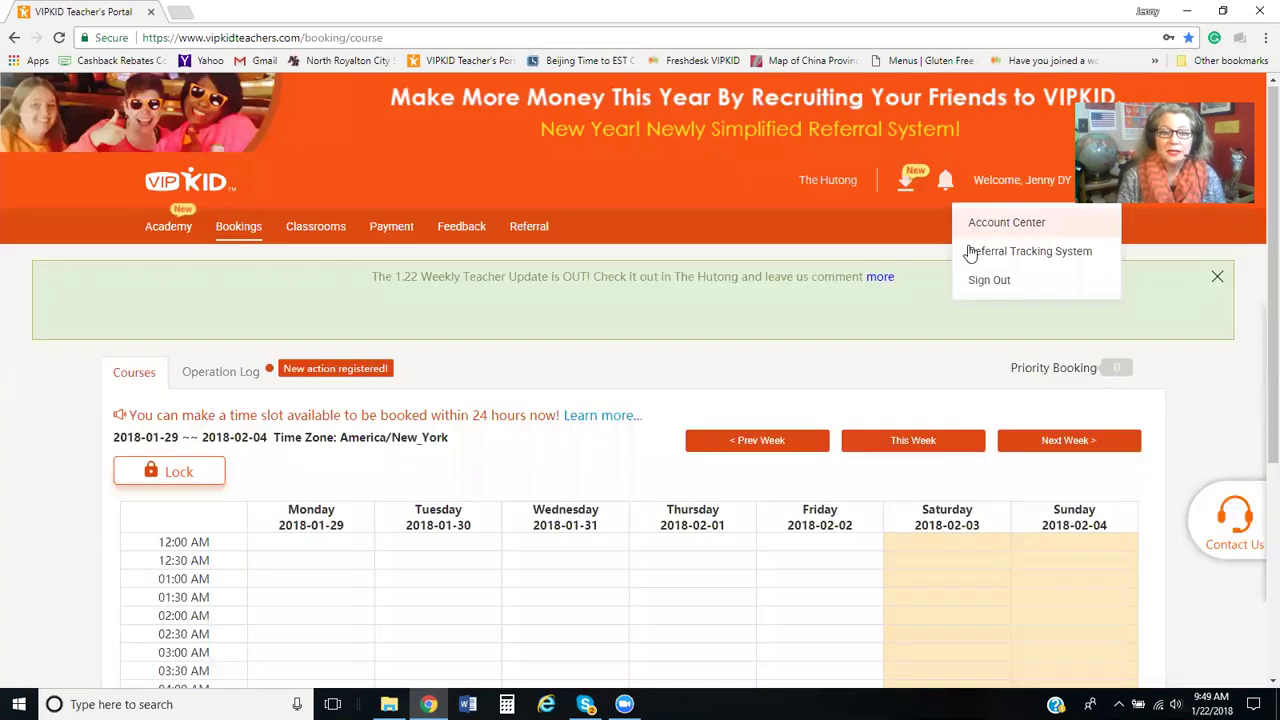
{"action": "scroll", "coordinate": [888, 406], "scroll_direction": "down", "scroll_amount": 3}
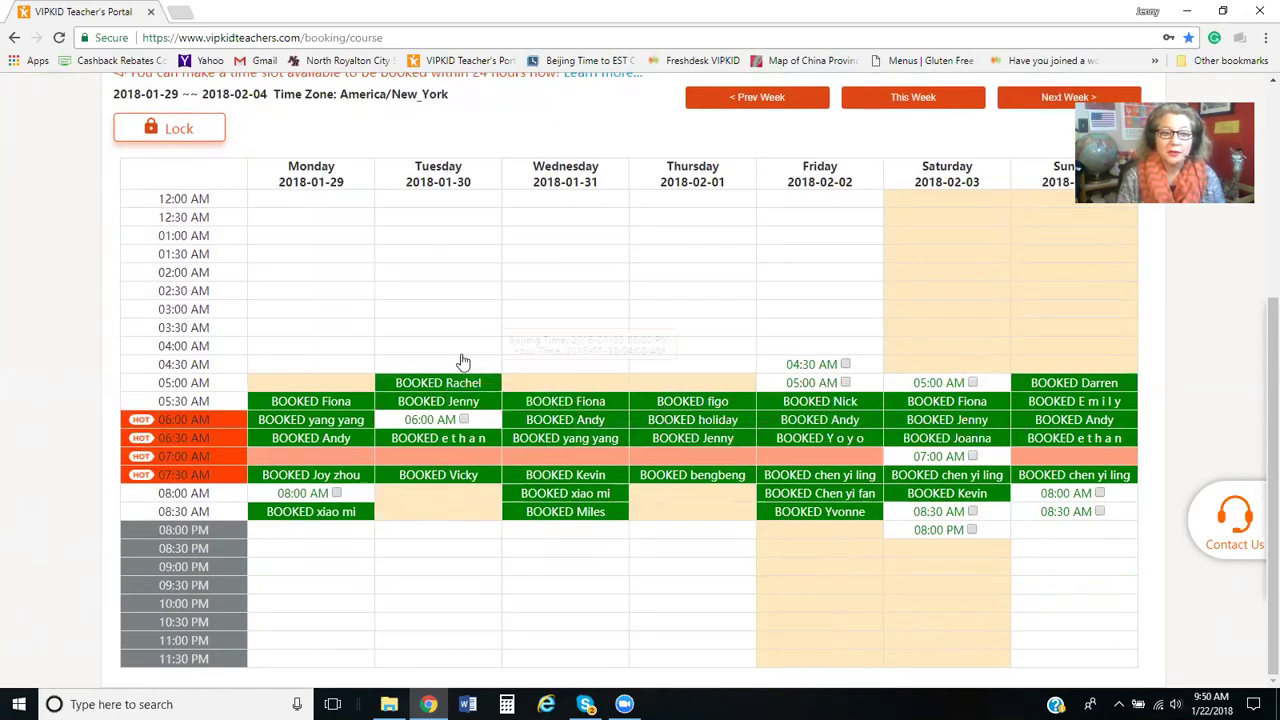
{"action": "mouse_move", "coordinate": [438, 423]}
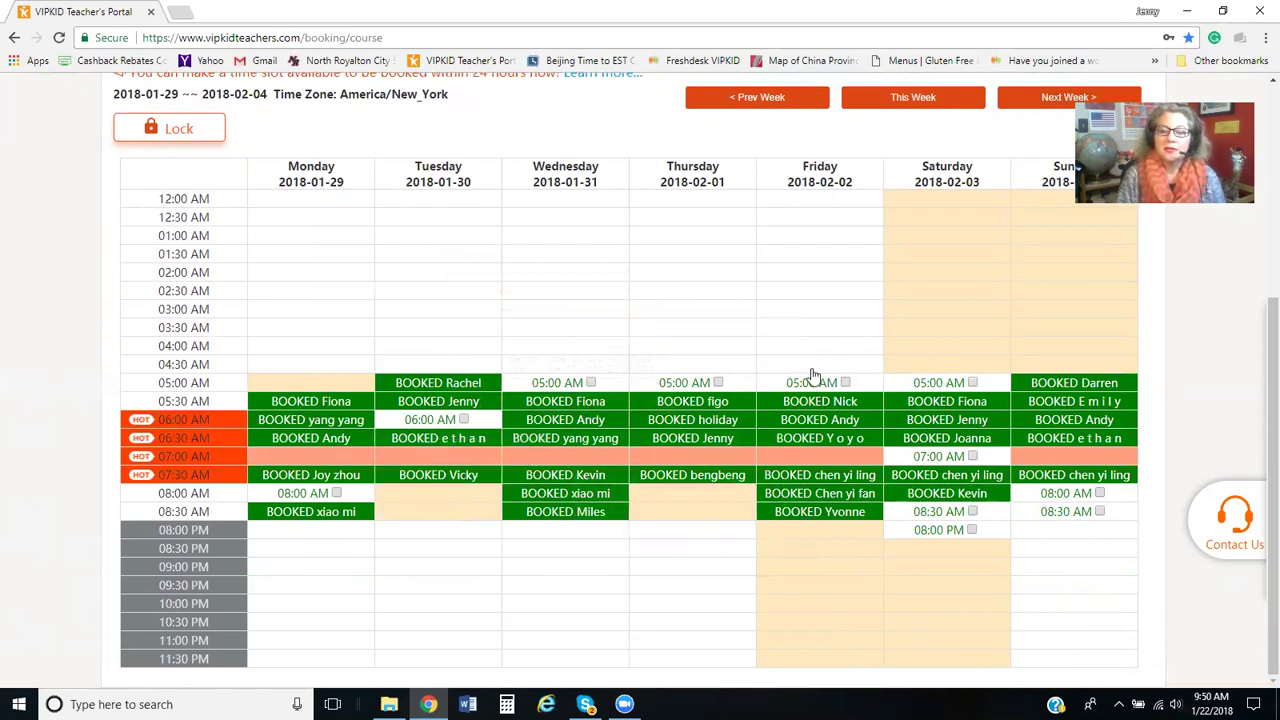
Show the week of 2018-02-05 and open Monday's 06:00 AM and 06:30 AM slots
{"action": "left_click", "coordinate": [1057, 108]}
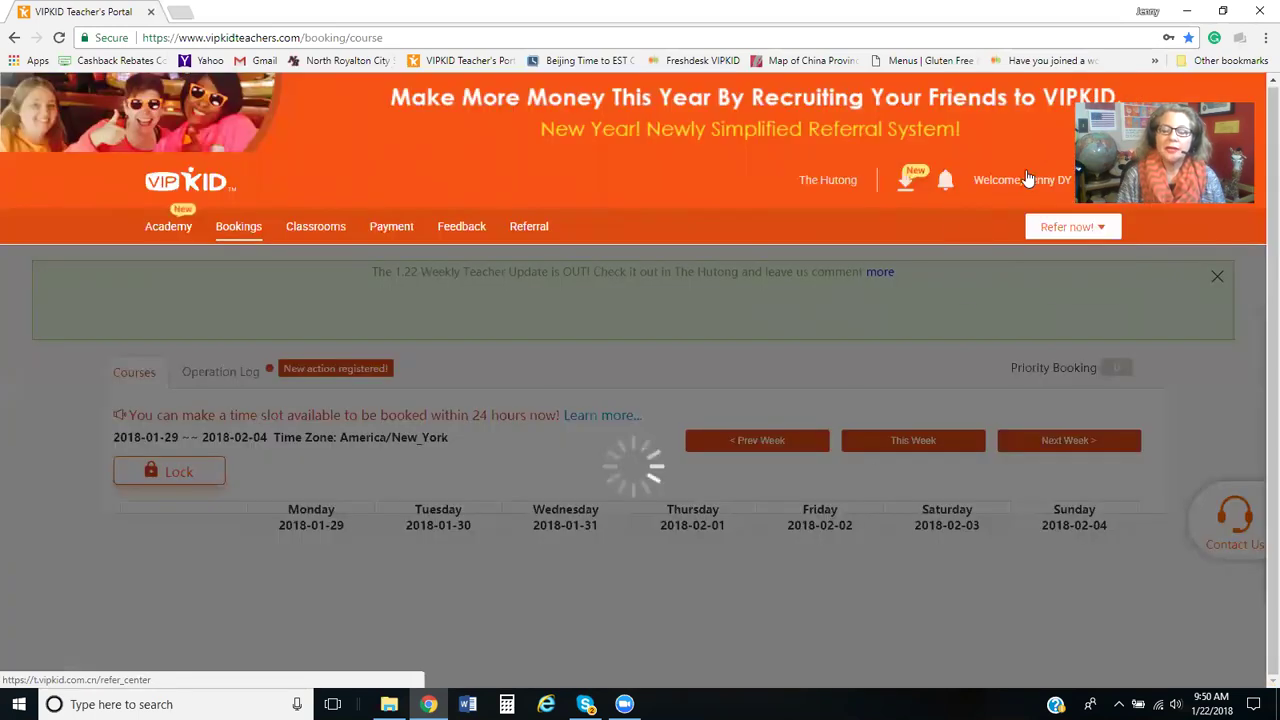
{"action": "scroll", "coordinate": [837, 391], "scroll_direction": "down", "scroll_amount": 2}
{"action": "scroll", "coordinate": [837, 394], "scroll_direction": "down", "scroll_amount": 1}
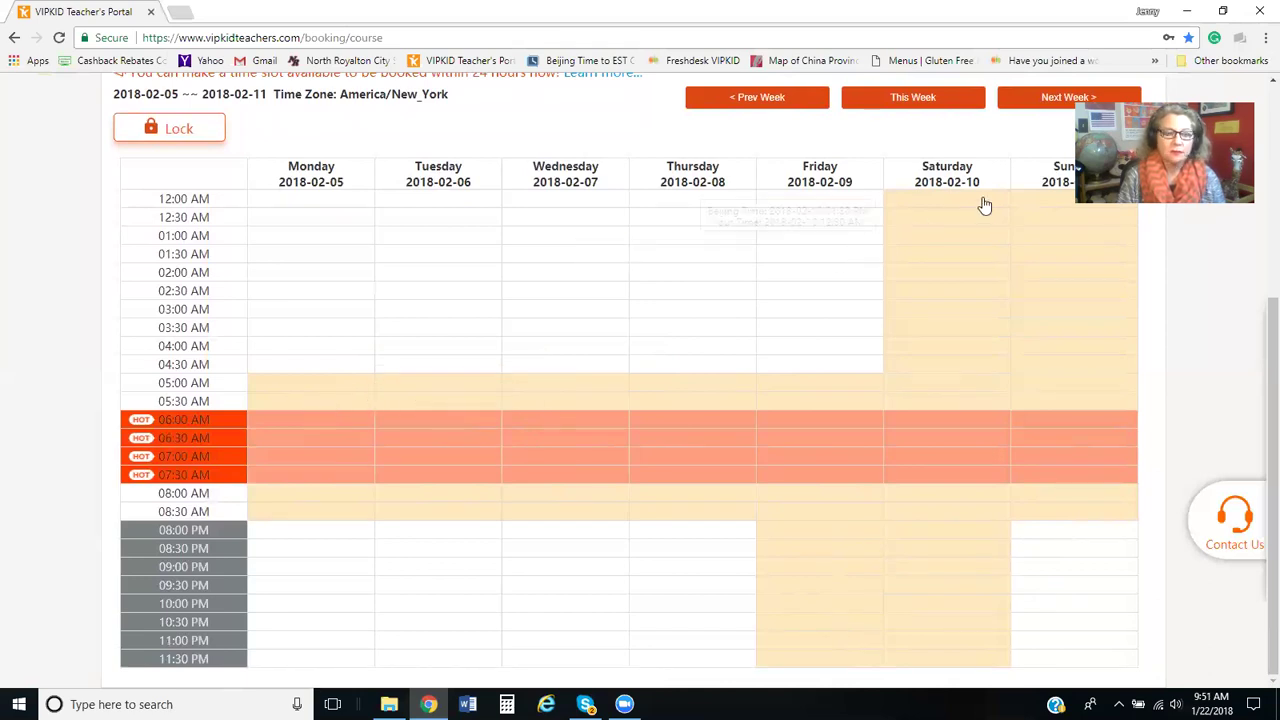
{"action": "left_click", "coordinate": [323, 433]}
{"action": "left_click", "coordinate": [328, 441]}
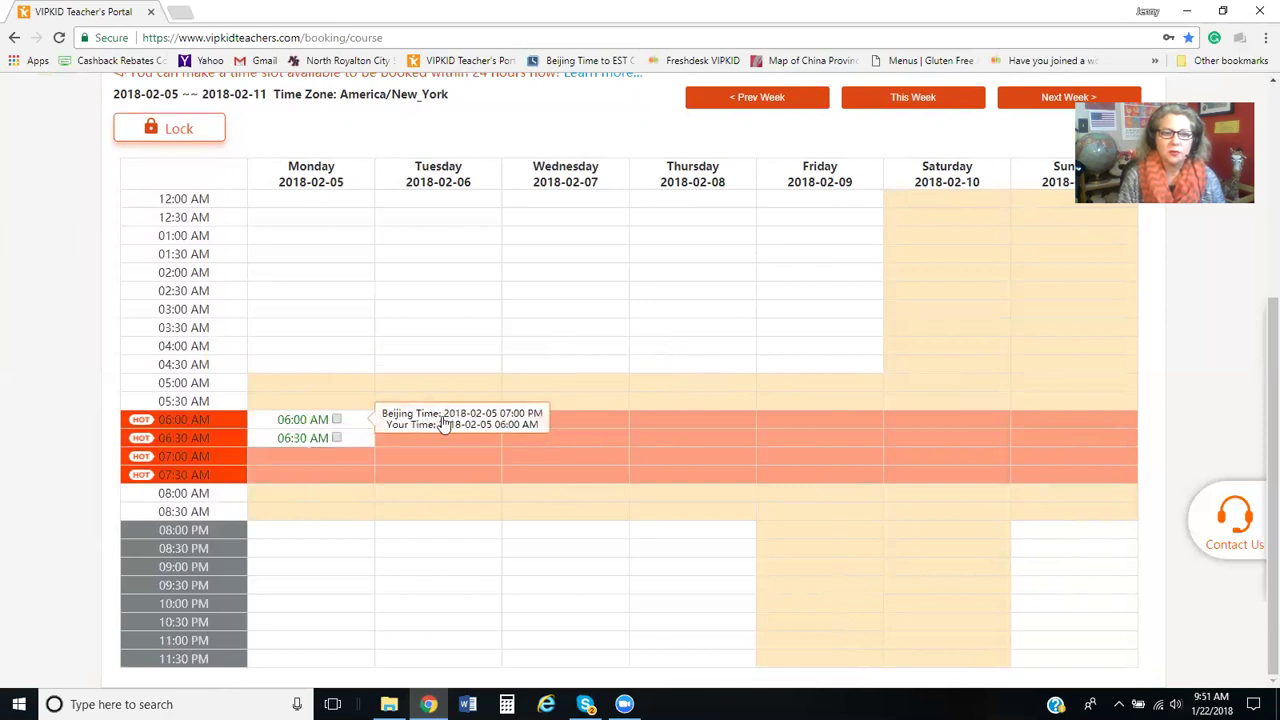
Open the 06:00 AM and 06:30 AM slots from Thursday 2018-02-08 through Sunday 2018-02-11
{"action": "left_click", "coordinate": [1050, 422]}
{"action": "left_click", "coordinate": [1048, 440]}
{"action": "left_click", "coordinate": [908, 422]}
{"action": "left_click", "coordinate": [910, 440]}
{"action": "left_click", "coordinate": [820, 421]}
{"action": "left_click", "coordinate": [820, 440]}
{"action": "left_click", "coordinate": [677, 427]}
{"action": "left_click", "coordinate": [680, 440]}
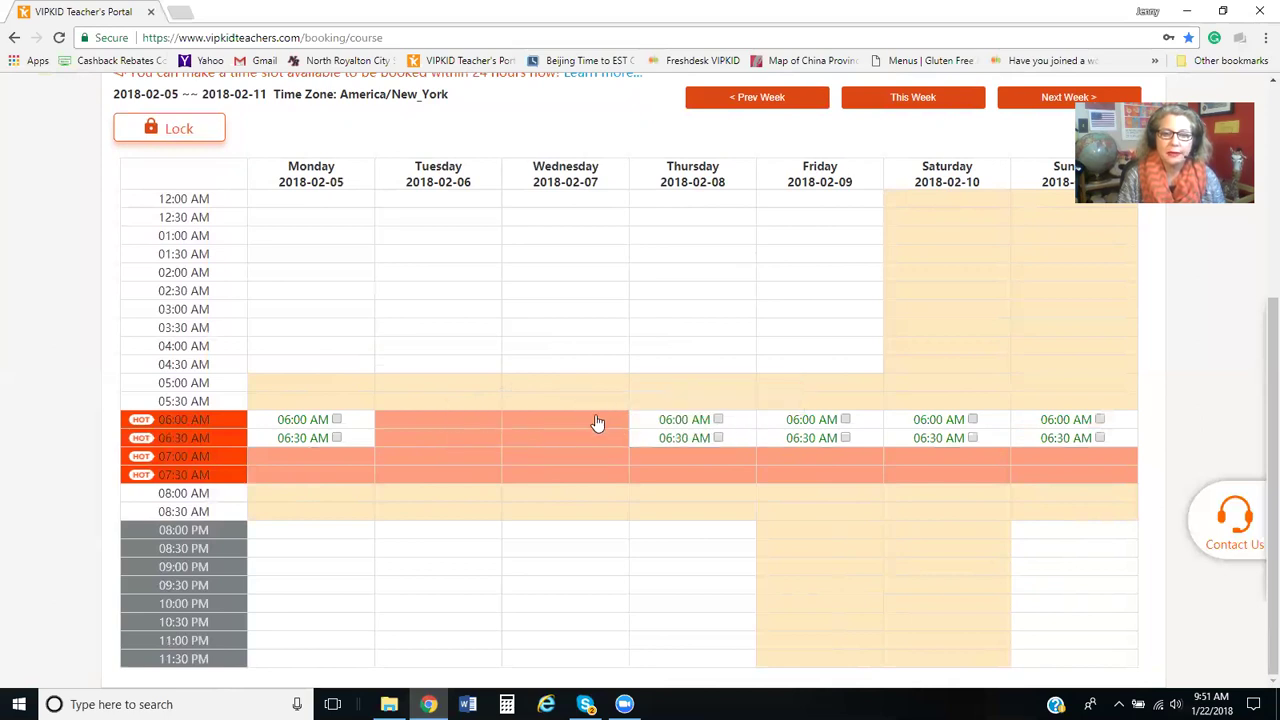
Open the 06:00 AM and 06:30 AM slots on Tuesday 2018-02-06 and Wednesday 2018-02-07
{"action": "left_click", "coordinate": [595, 427]}
{"action": "left_click", "coordinate": [594, 440]}
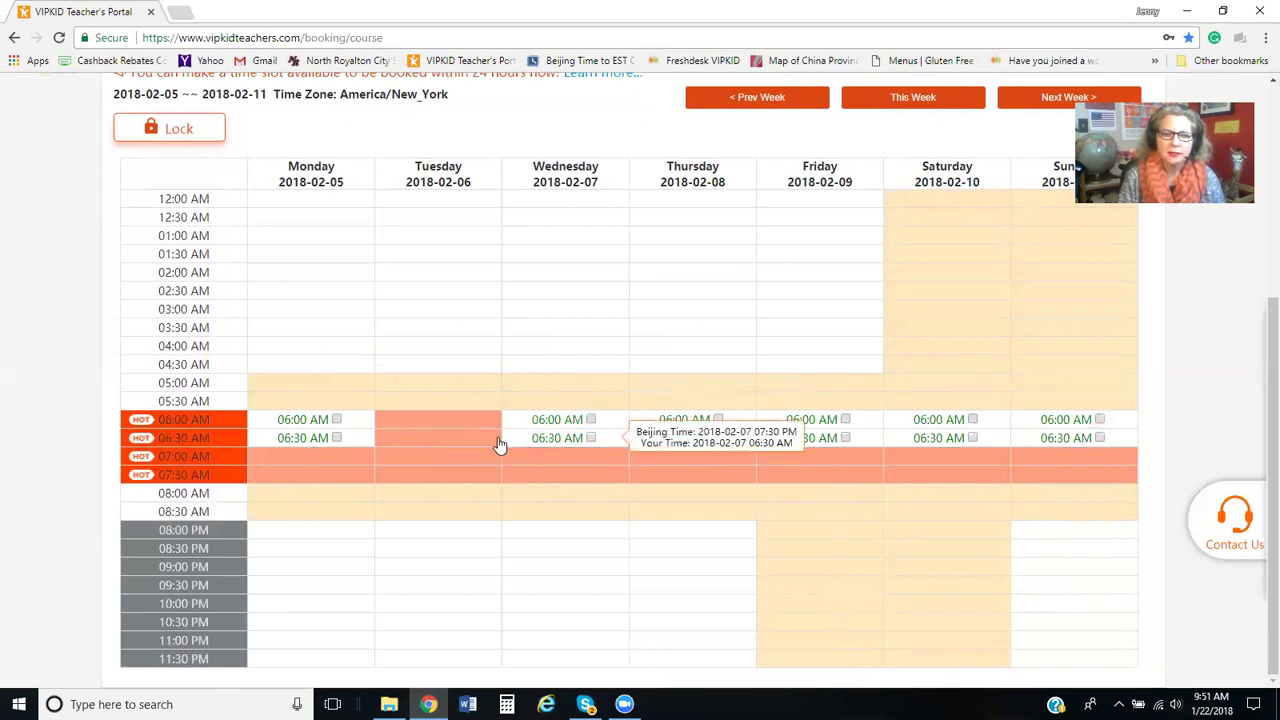
{"action": "left_click", "coordinate": [472, 441]}
{"action": "left_click", "coordinate": [462, 421]}
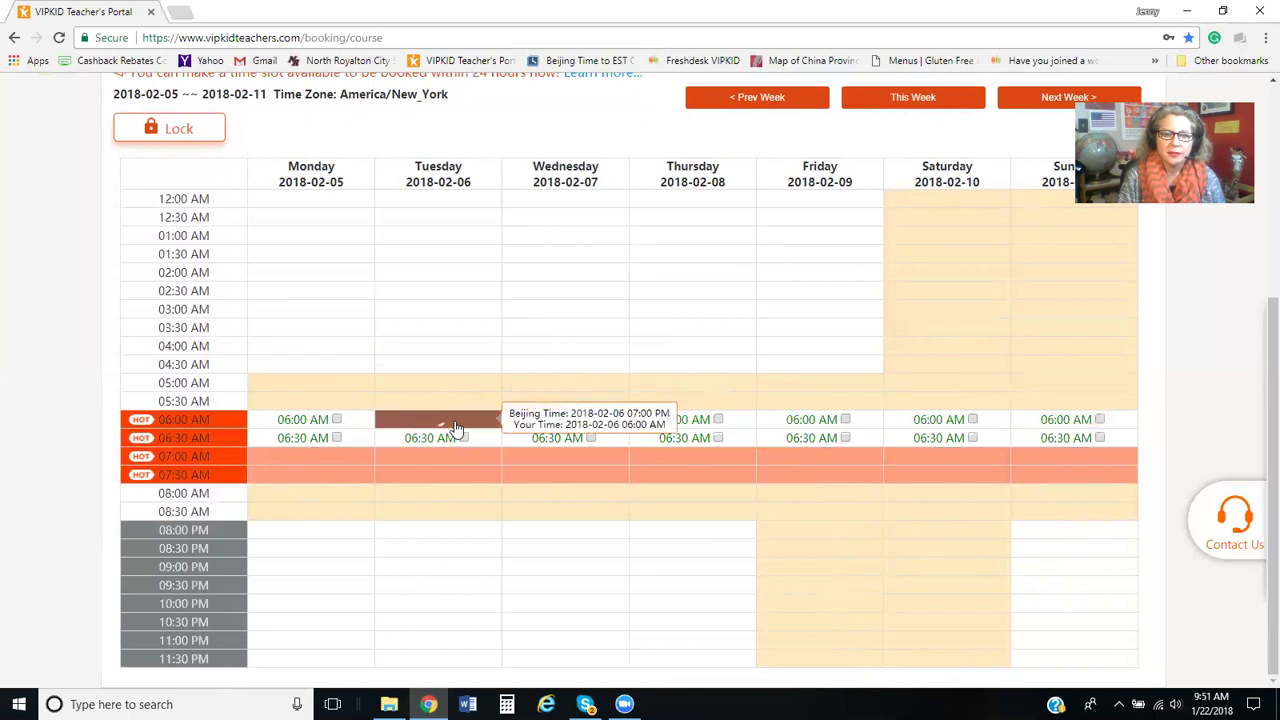
Open the 07:30 AM slots on every day from Monday 2018-02-05 through Sunday 2018-02-11
{"action": "left_click", "coordinate": [295, 482]}
{"action": "left_click", "coordinate": [481, 481]}
{"action": "left_click", "coordinate": [580, 476]}
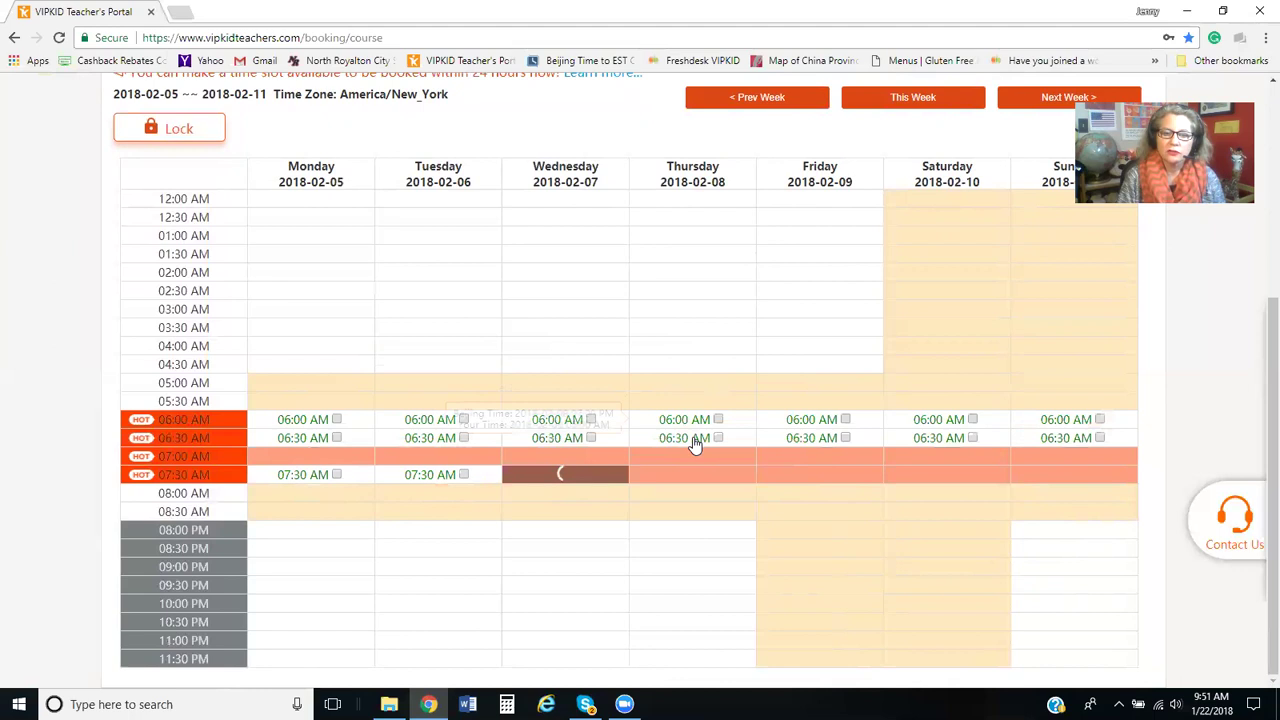
{"action": "left_click", "coordinate": [697, 484]}
{"action": "left_click", "coordinate": [837, 481]}
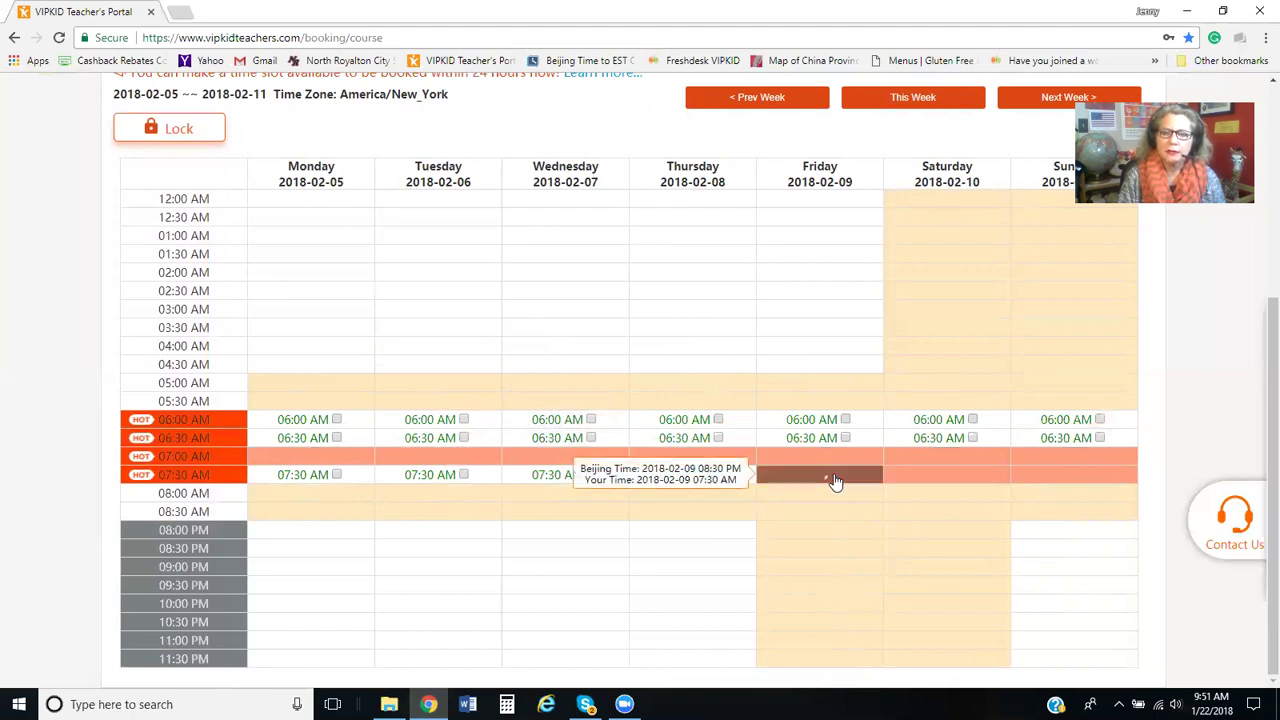
{"action": "left_click", "coordinate": [931, 482]}
{"action": "left_click", "coordinate": [1060, 487]}
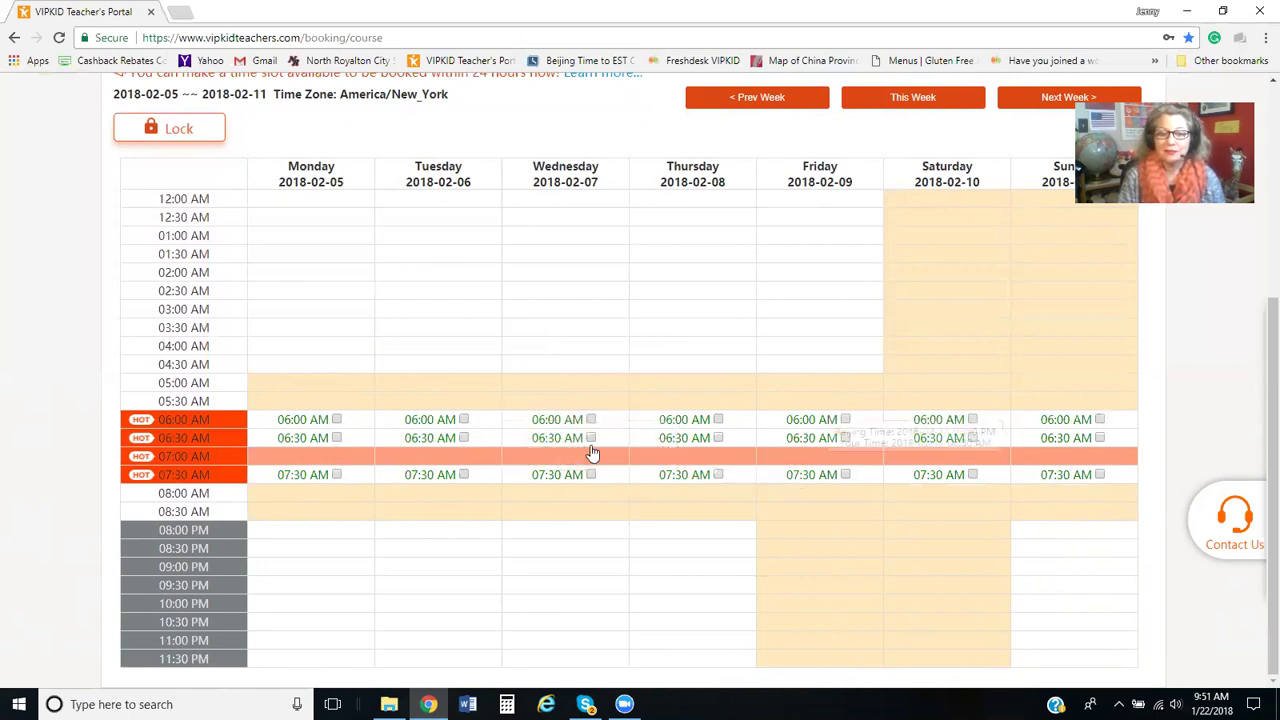
Open the 08:00 AM and 08:30 AM slots on Monday 2018-02-05 and Friday 2018-02-09, leaving Tuesday's 08:00 AM slot closed
{"action": "left_click", "coordinate": [316, 497]}
{"action": "left_click", "coordinate": [457, 497]}
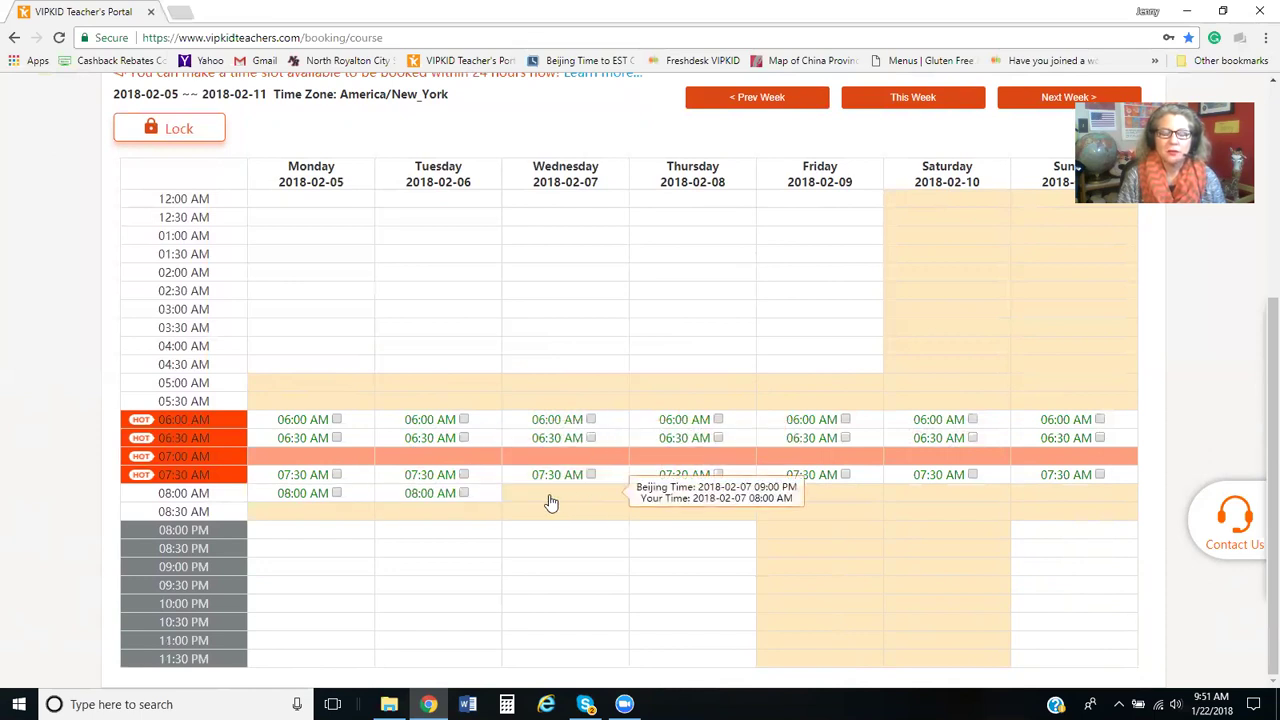
{"action": "left_click", "coordinate": [478, 496]}
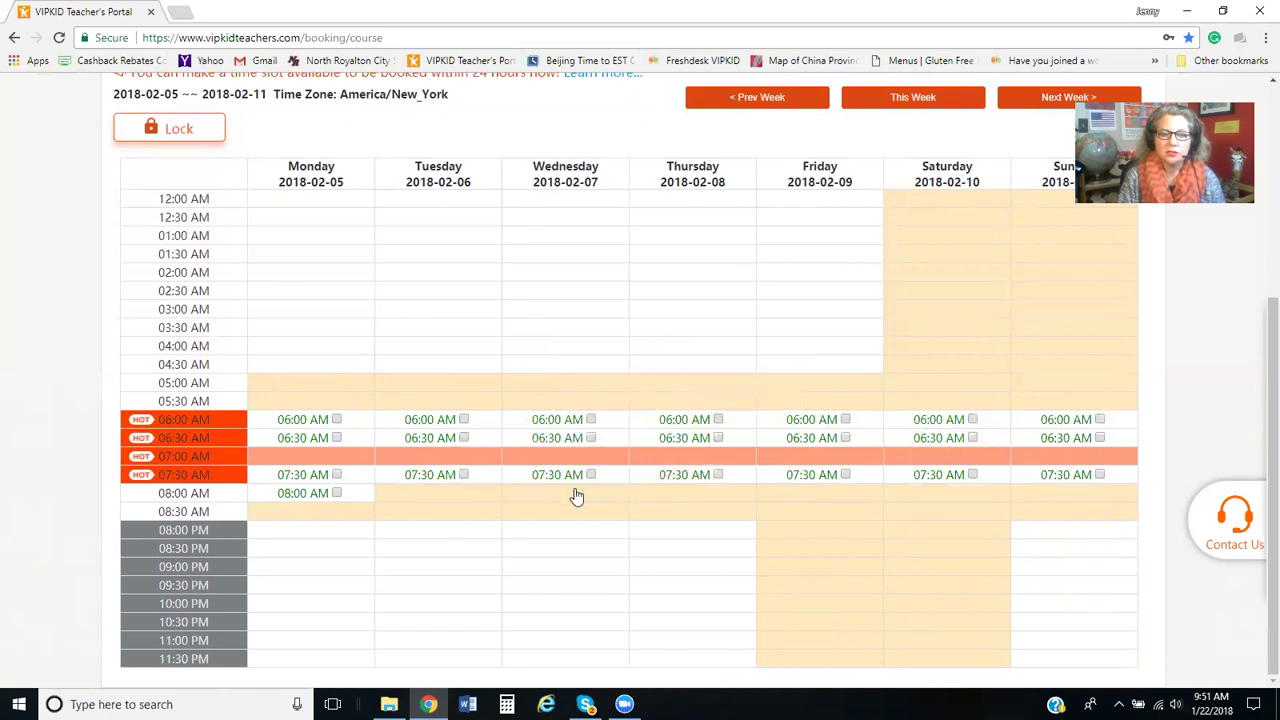
{"action": "left_click", "coordinate": [818, 495]}
{"action": "left_click", "coordinate": [820, 513]}
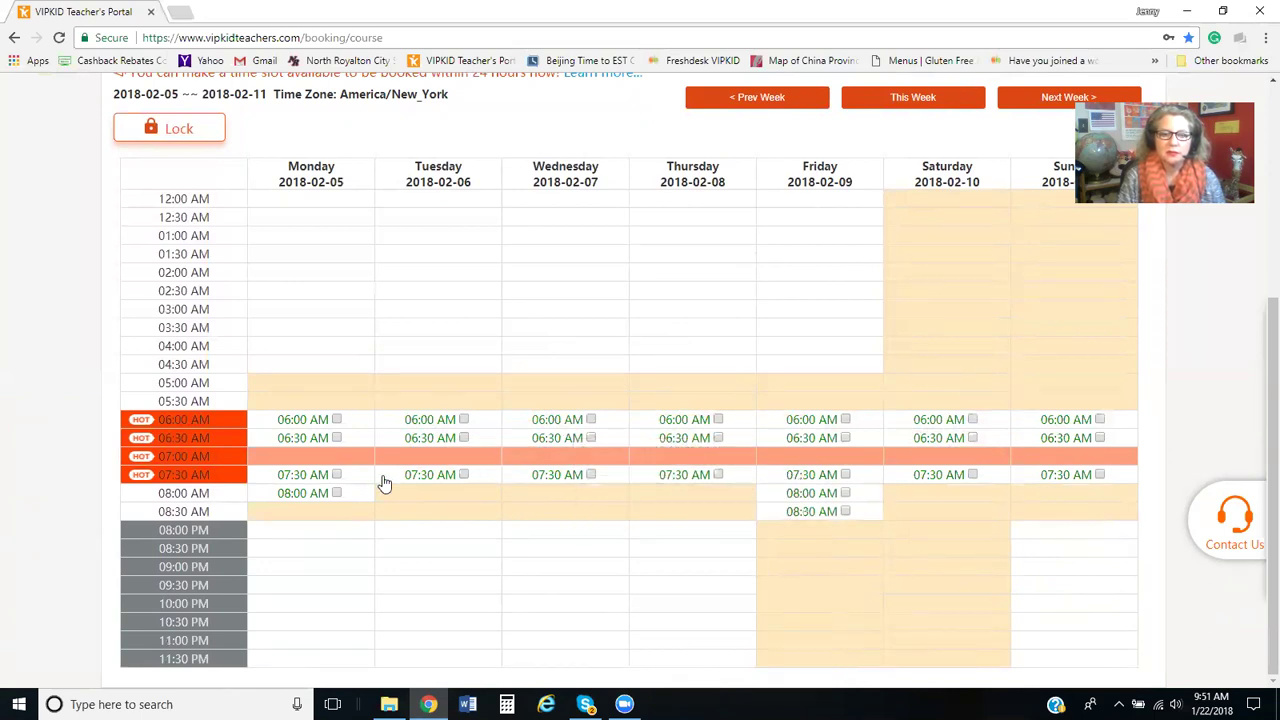
{"action": "left_click", "coordinate": [325, 515]}
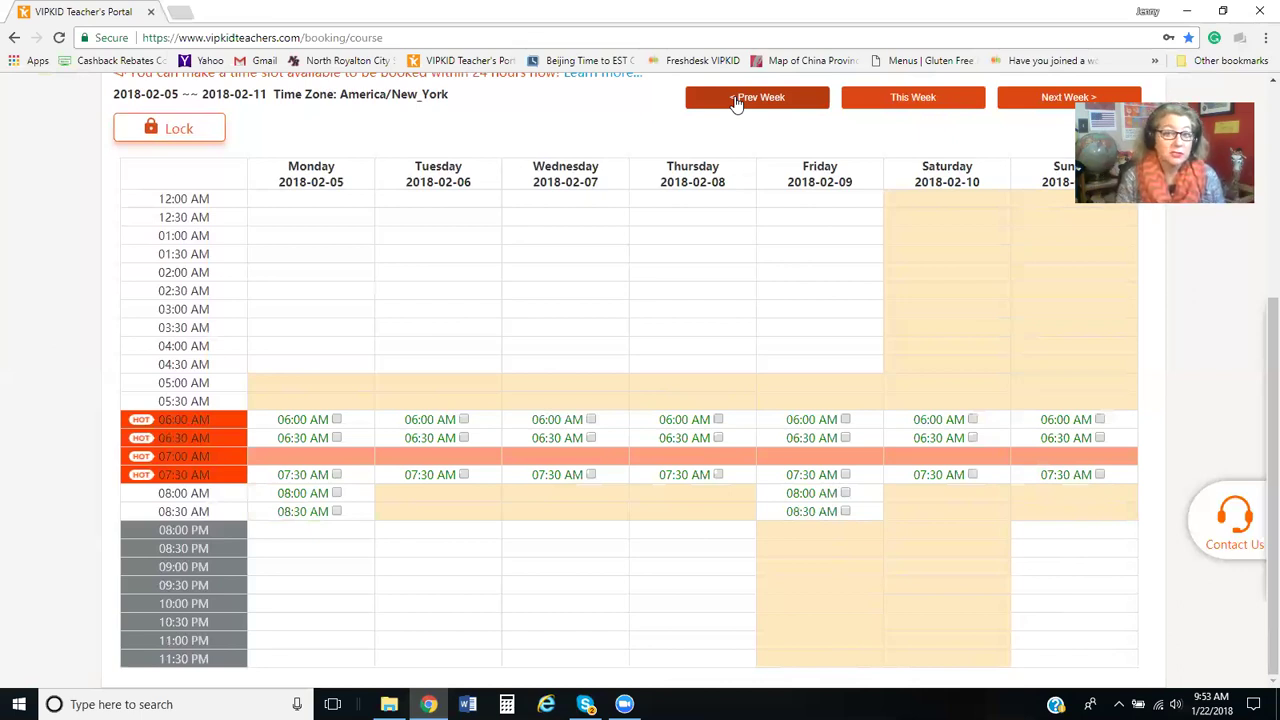
Show the week of 2018-01-29 and examine its booked and open morning slots
{"action": "left_click", "coordinate": [736, 98]}
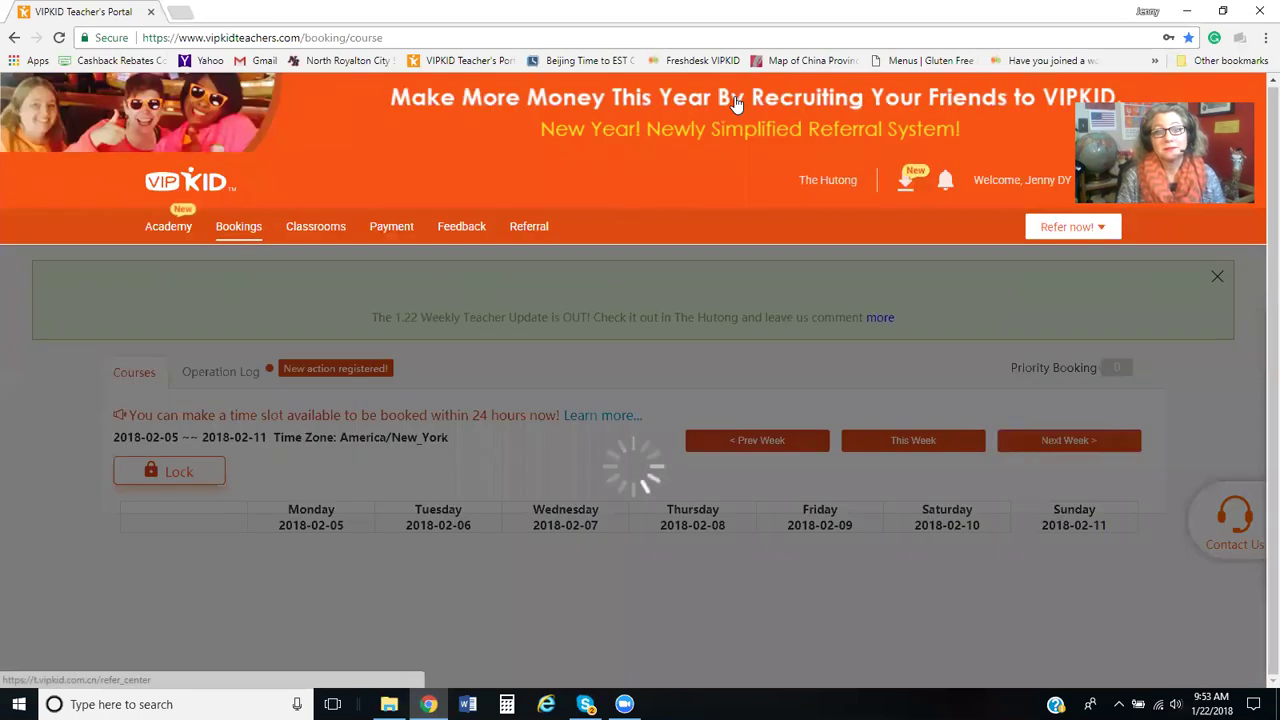
{"action": "scroll", "coordinate": [744, 312], "scroll_direction": "down", "scroll_amount": 2}
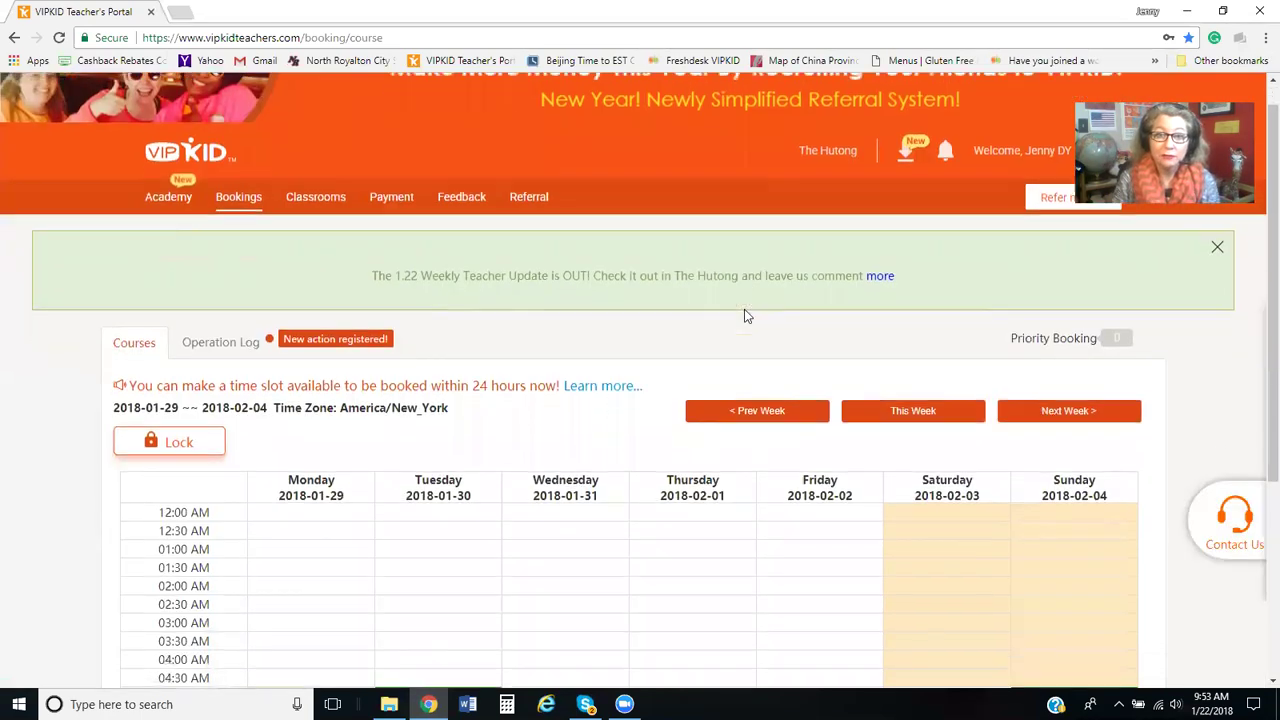
{"action": "left_click", "coordinate": [741, 290]}
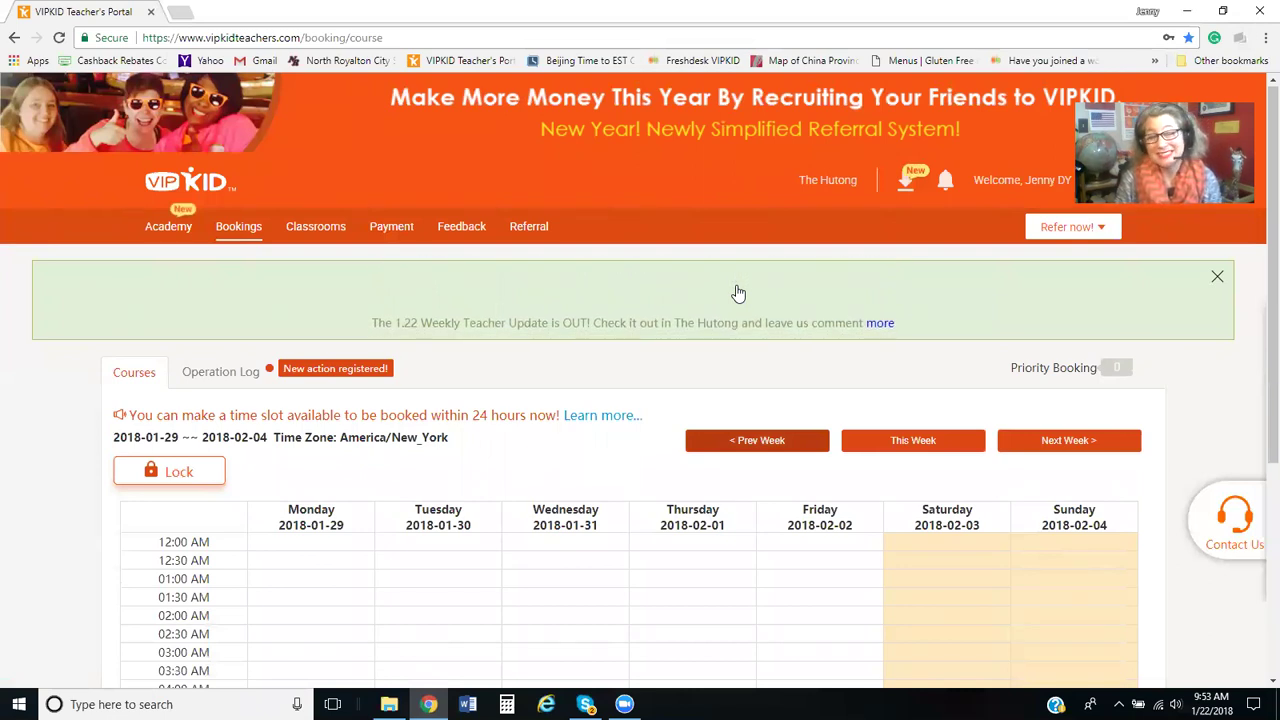
{"action": "scroll", "coordinate": [740, 292], "scroll_direction": "down", "scroll_amount": 2}
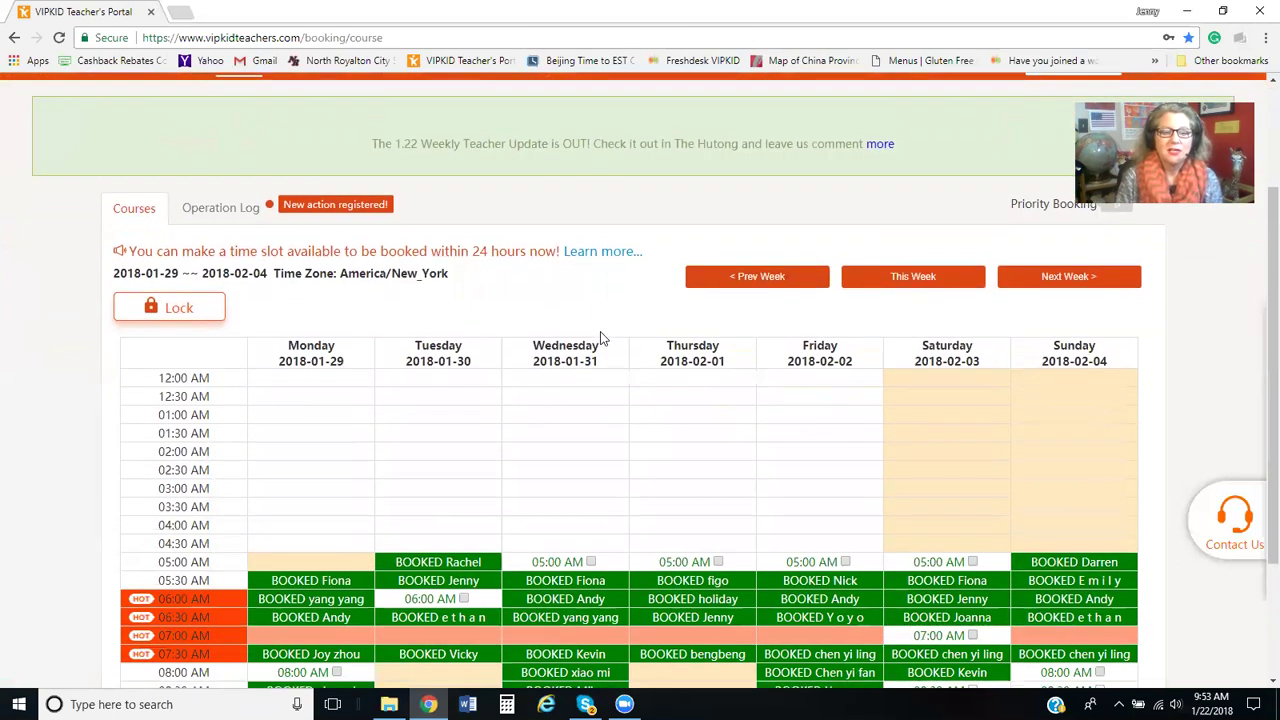
{"action": "scroll", "coordinate": [600, 337], "scroll_direction": "down", "scroll_amount": 1}
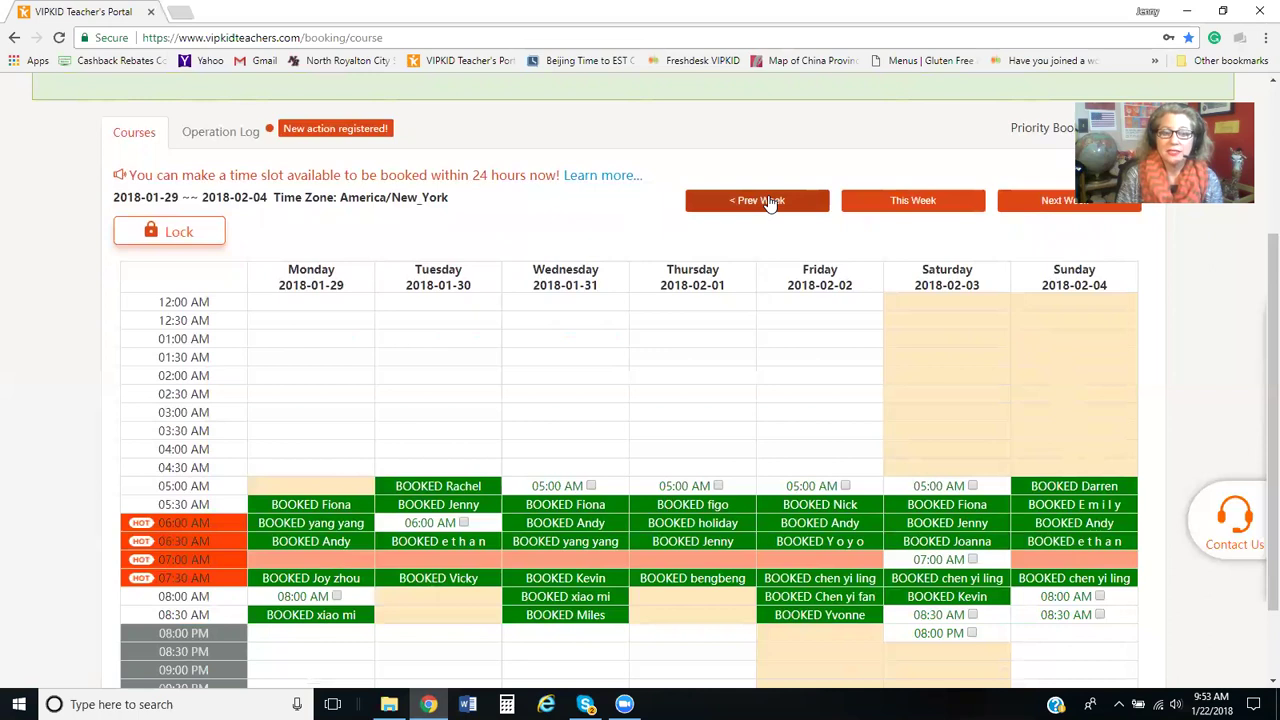
Show the week of 2018-01-22 and examine its booked and open morning and evening slots
{"action": "left_click", "coordinate": [768, 201]}
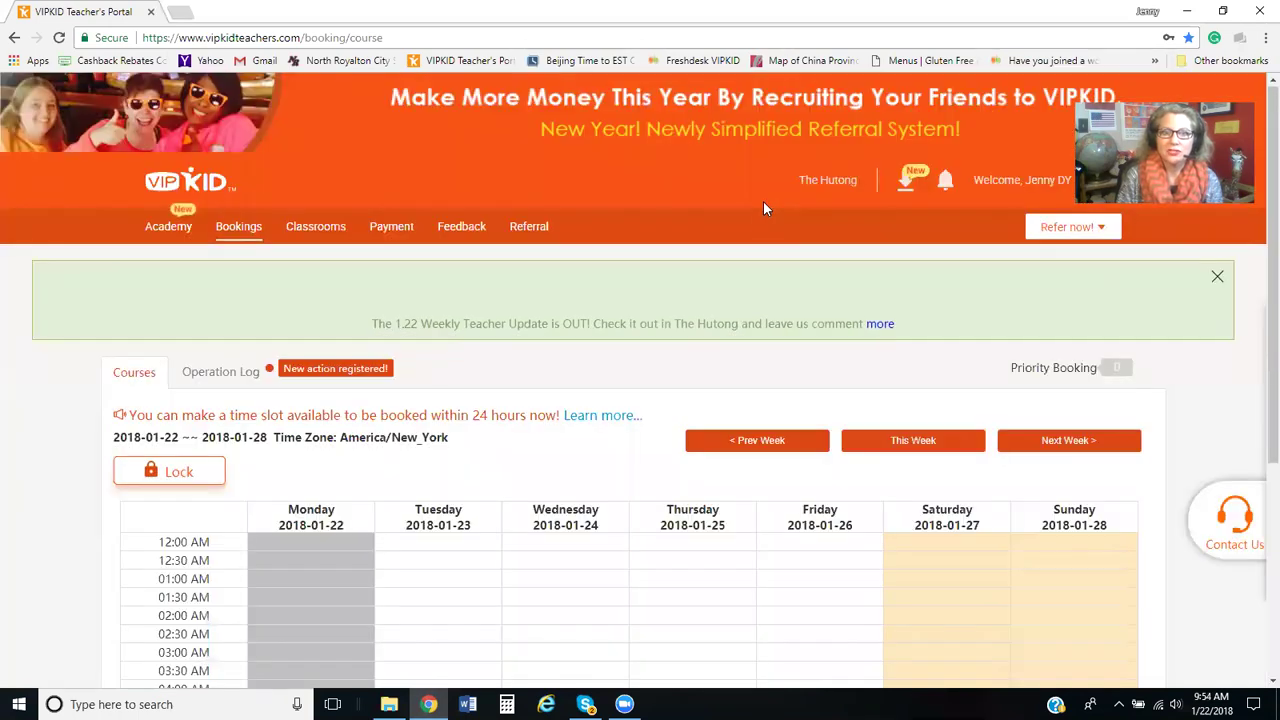
{"action": "scroll", "coordinate": [755, 225], "scroll_direction": "down", "scroll_amount": 4}
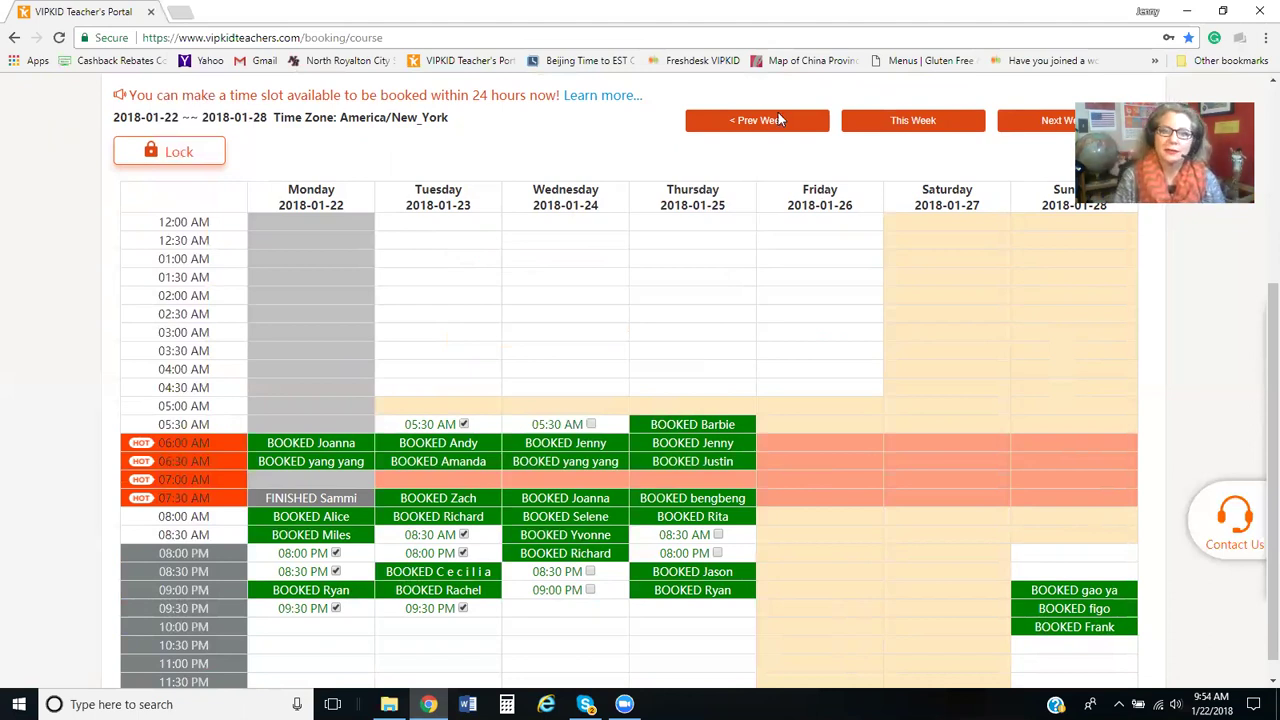
{"action": "scroll", "coordinate": [821, 181], "scroll_direction": "up", "scroll_amount": 1}
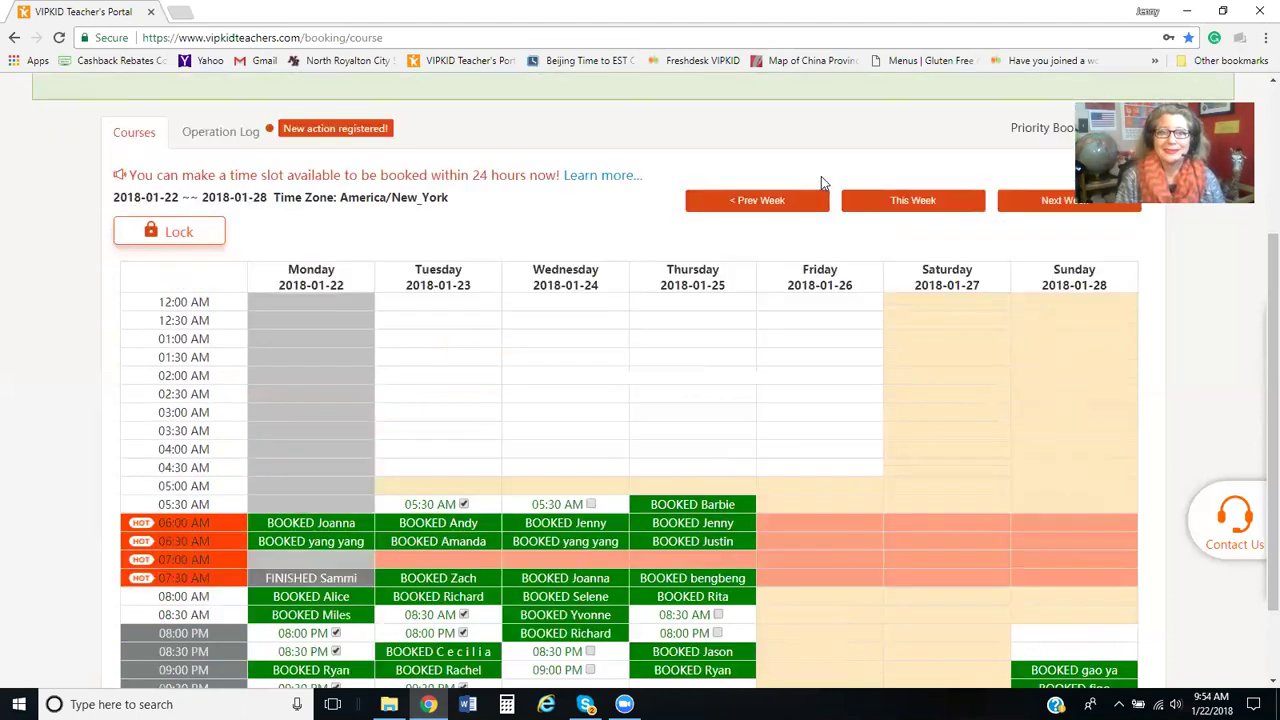